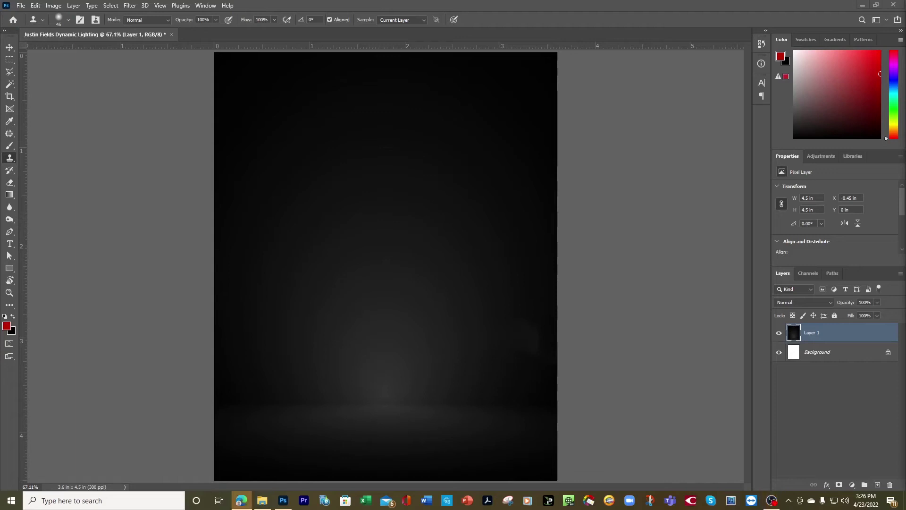
Paint a white glow across the top of the canvas on a new layer with a soft brush.
key("d")
key("x")
left_click(878, 485)
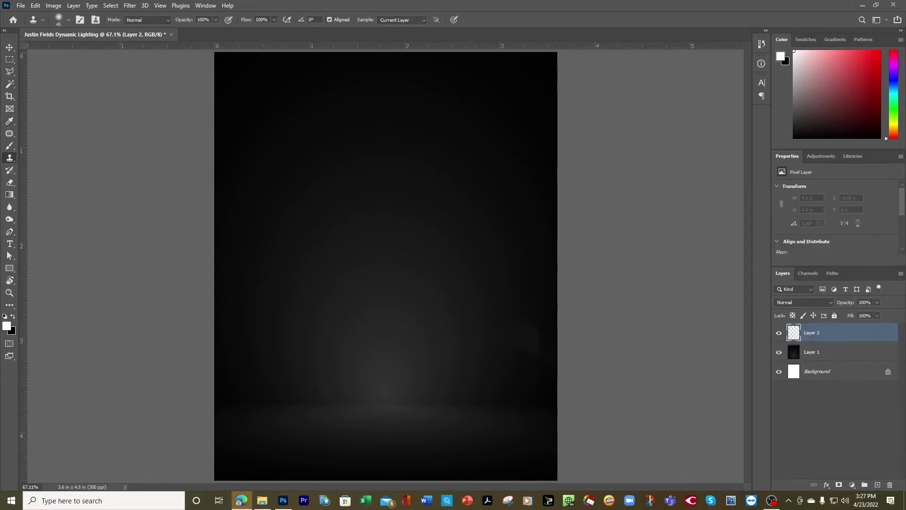
key("ctrl+minus")
key("ctrl+minus")
key("b")
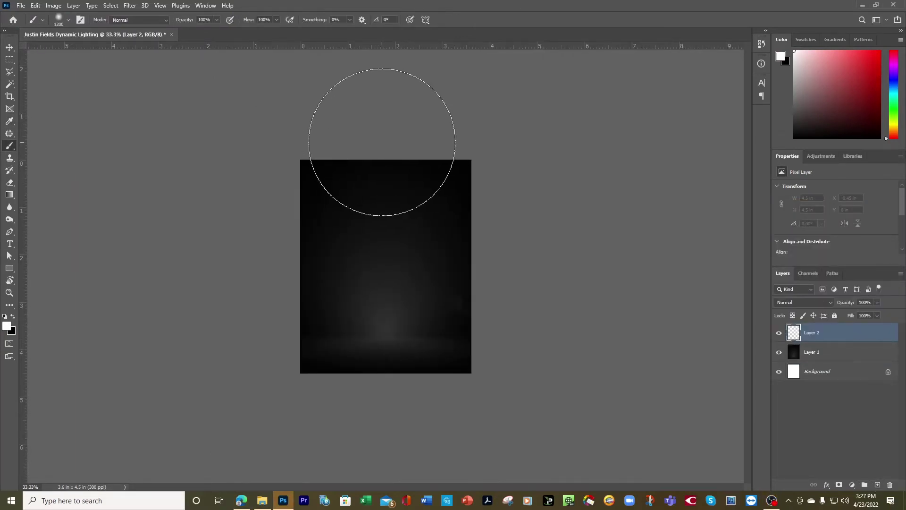
left_click(388, 132)
Set the glow to Soft Light, duplicate it, and return the original to Normal at 55% opacity.
left_click(804, 302)
left_click(793, 381)
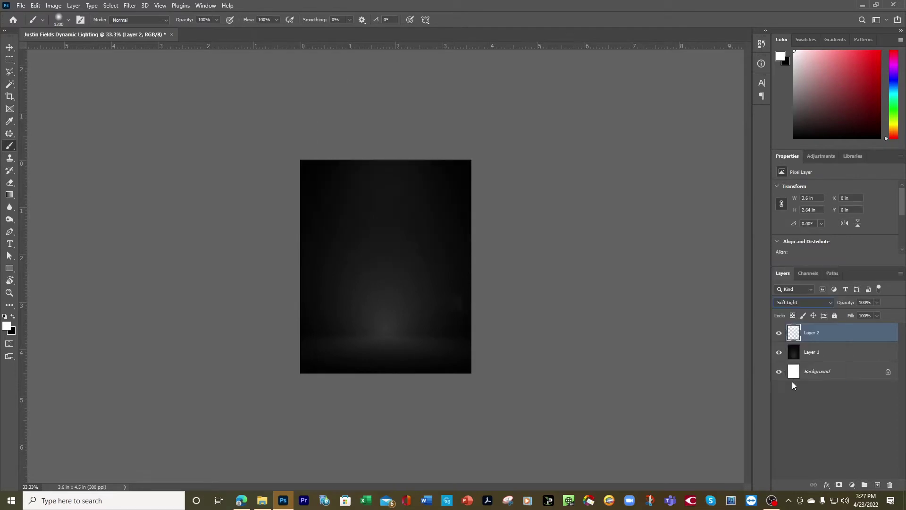
key("ctrl+j")
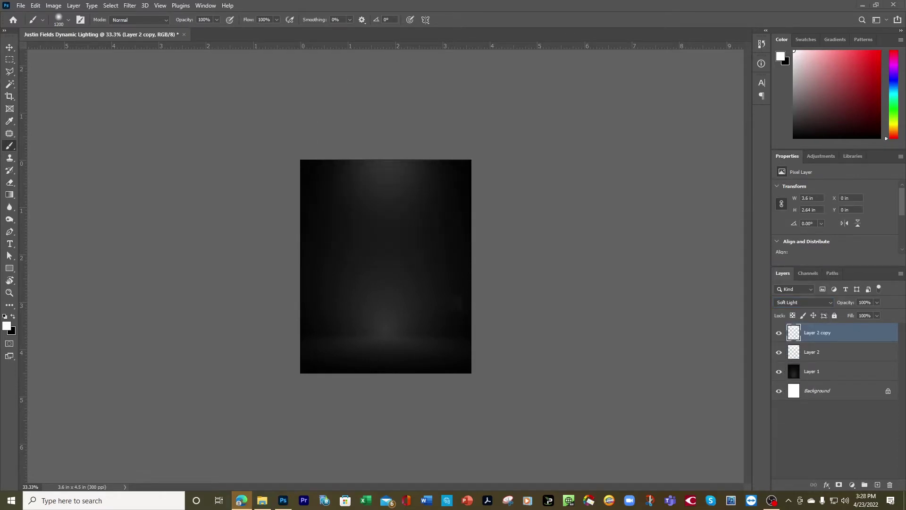
left_click(791, 352)
left_click(804, 302)
left_click(786, 249)
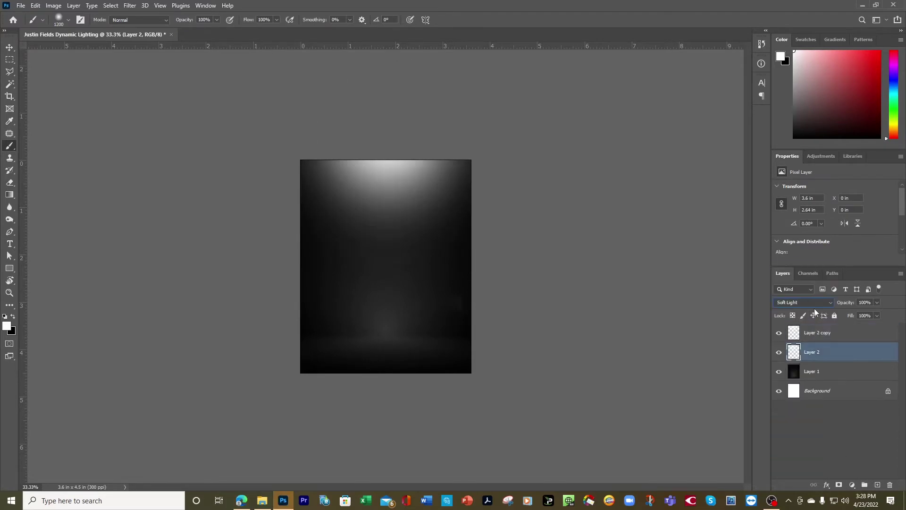
left_click(864, 302)
type("55")
left_click_drag(846, 302, 855, 302)
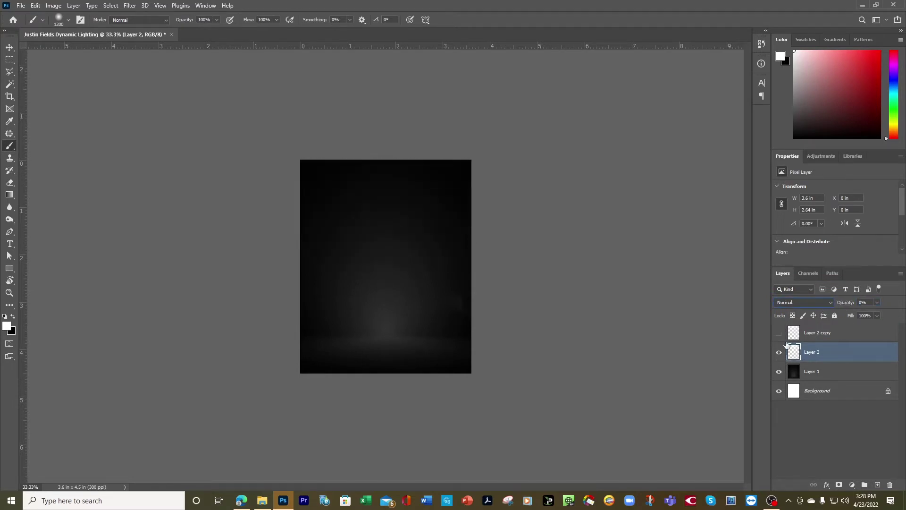
Stretch the Layer 2 glow wider across the top of the canvas.
left_click(779, 332)
key("ctrl+t")
mouse_move(556, 223)
left_mouse_down()
mouse_move(584, 229)
mouse_move(449, 285)
left_mouse_up()
key("Return")
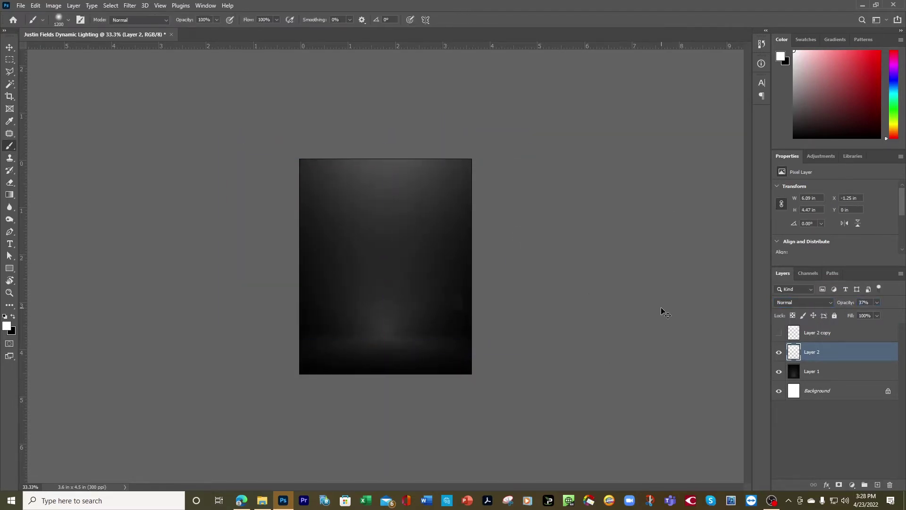
key("ctrl+0")
Merge both glow layers into one layer named 'White'.
left_click(817, 333)
left_click(779, 332)
left_click(816, 352, "shift")
key("ctrl+minus")
key("ctrl+t")
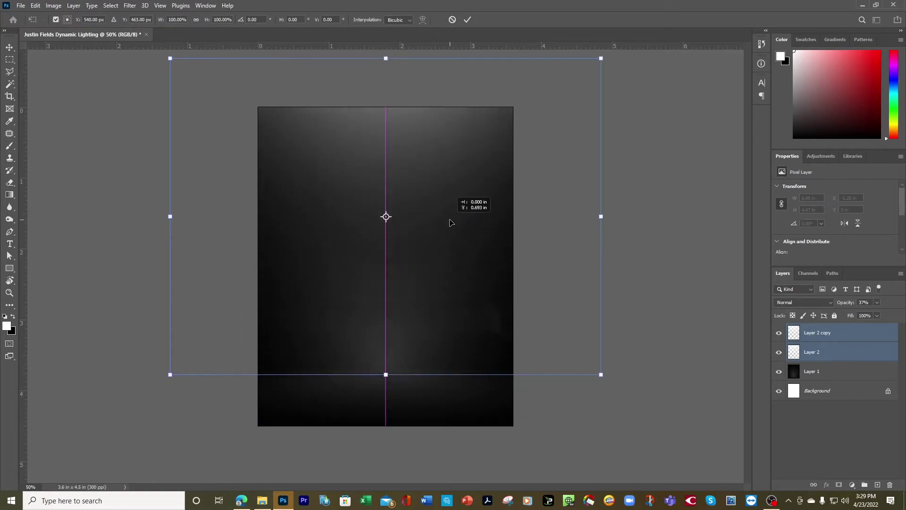
key("Return")
key("ctrl+e")
double_click(817, 332)
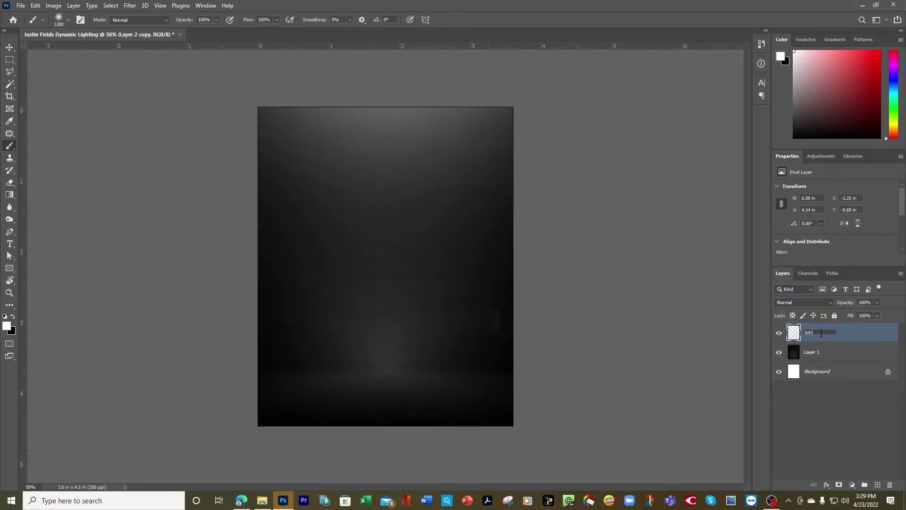
type("White")
key("Return")
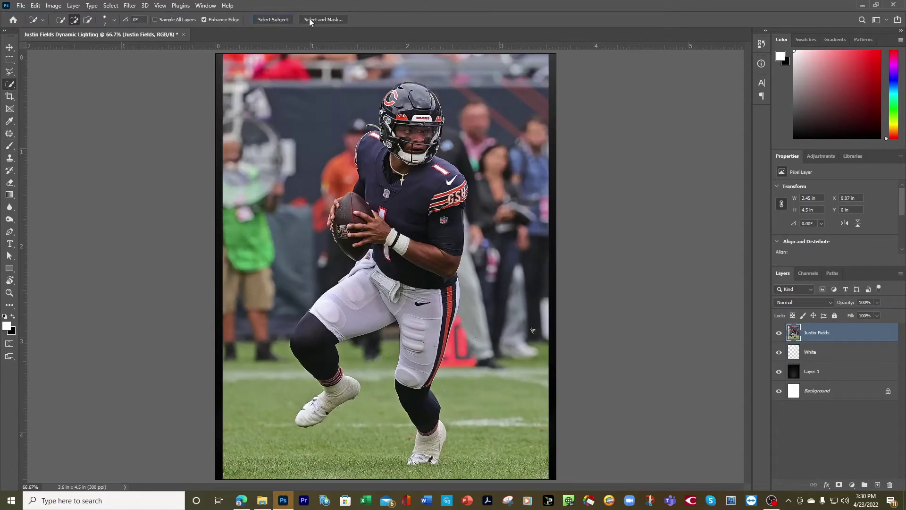
With the Polygonal Lasso, zoom in and inspect the player's selection edges from helmet to legs.
key("l")
key("ctrl+plus")
key("ctrl+plus")
key("ctrl+plus")
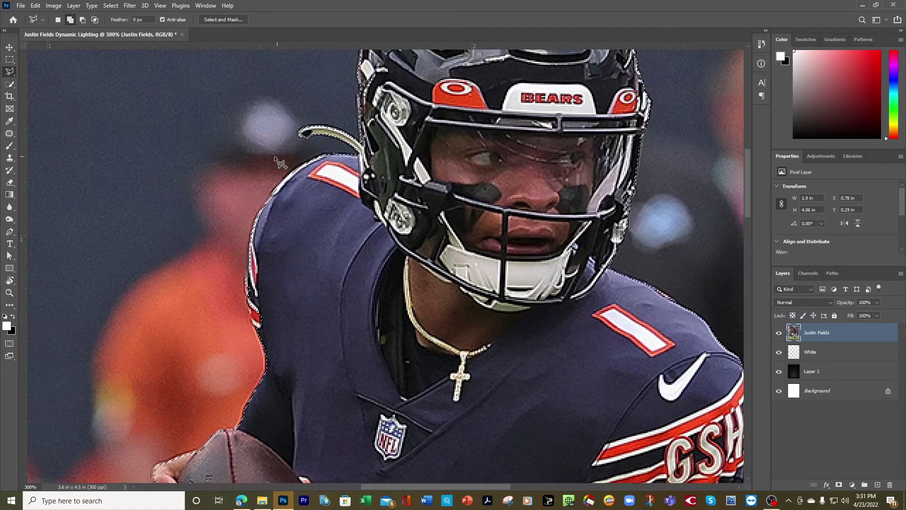
scroll(236, 334, "down", 3)
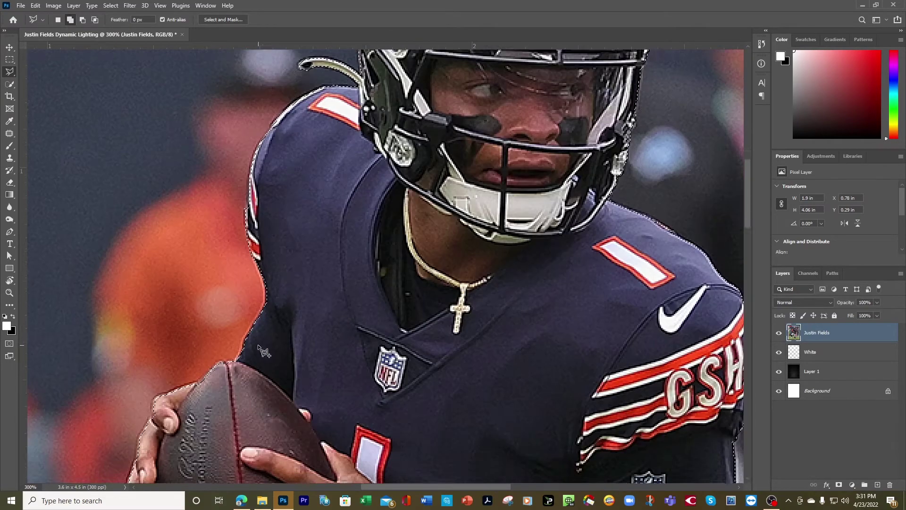
scroll(189, 336, "down", 3)
scroll(139, 321, "down", 2)
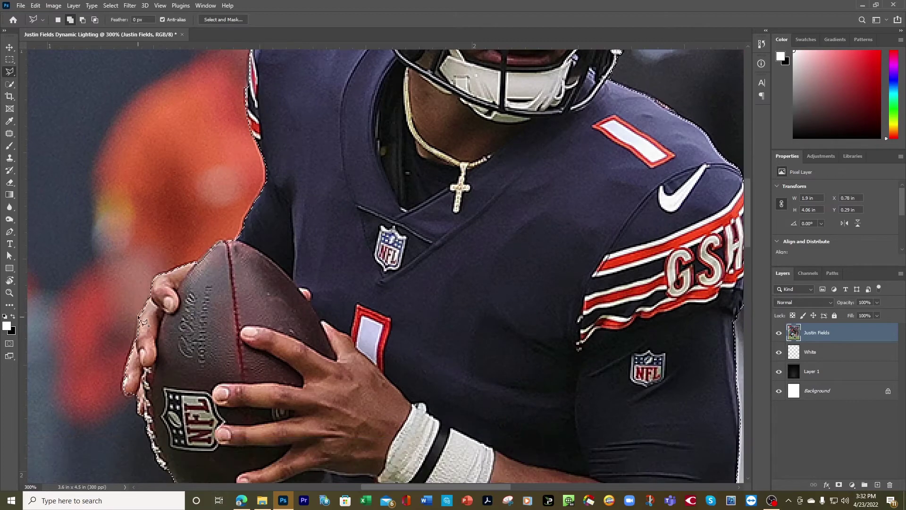
scroll(123, 353, "down", 2)
scroll(142, 348, "down", 1)
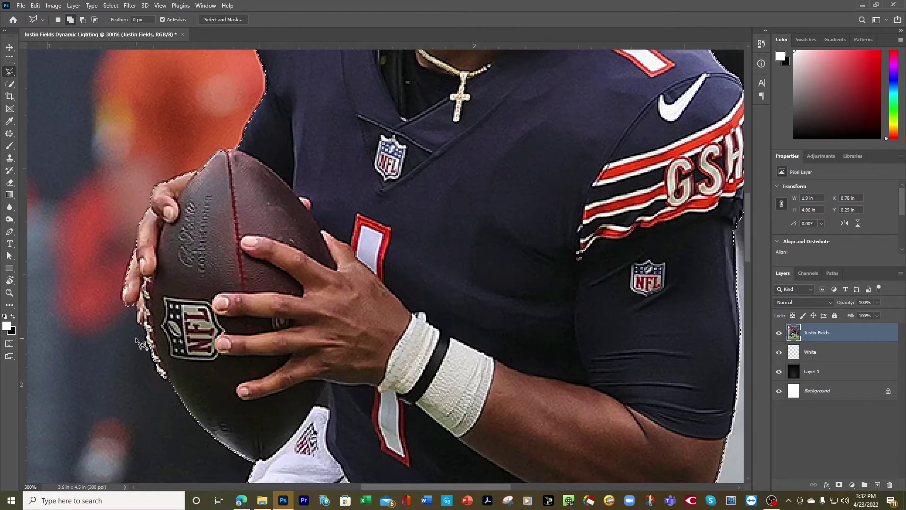
scroll(189, 345, "down", 3)
scroll(269, 339, "down", 3)
scroll(269, 340, "left", 2)
scroll(283, 369, "down", 5)
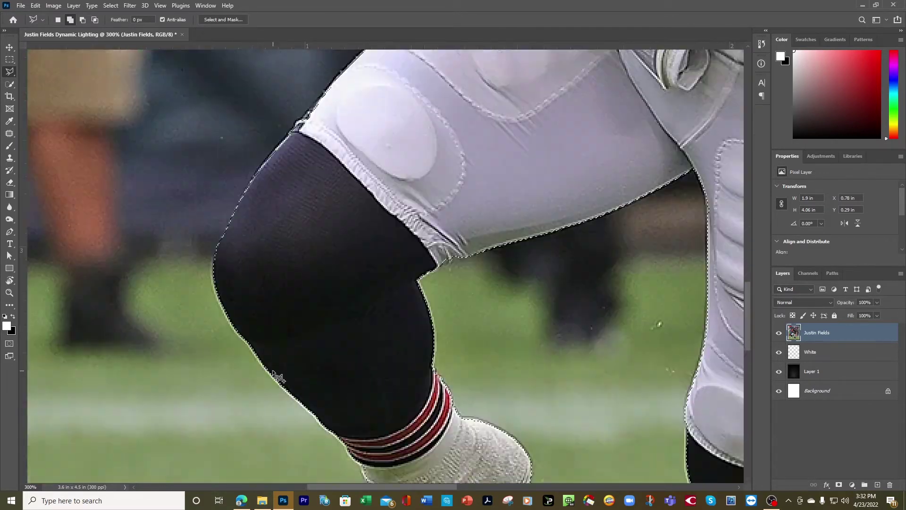
scroll(312, 415, "down", 2)
scroll(321, 415, "down", 5)
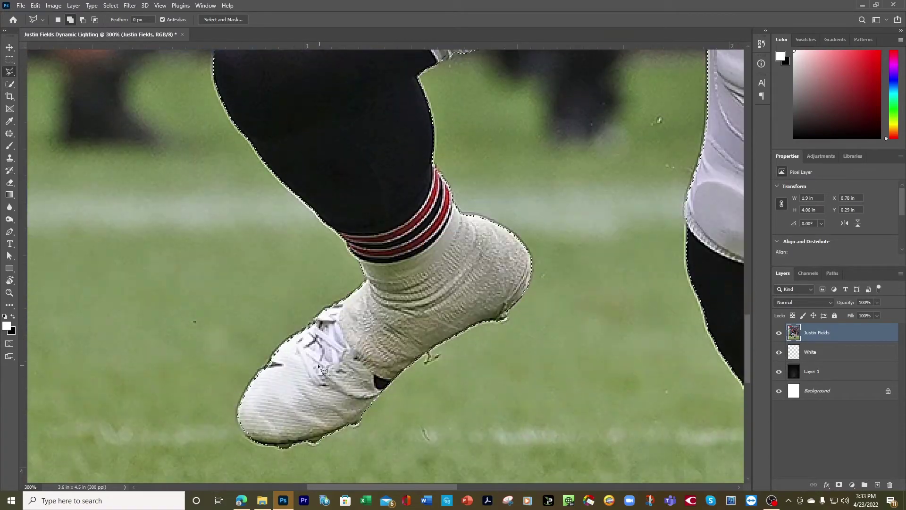
scroll(330, 340, "up", 7)
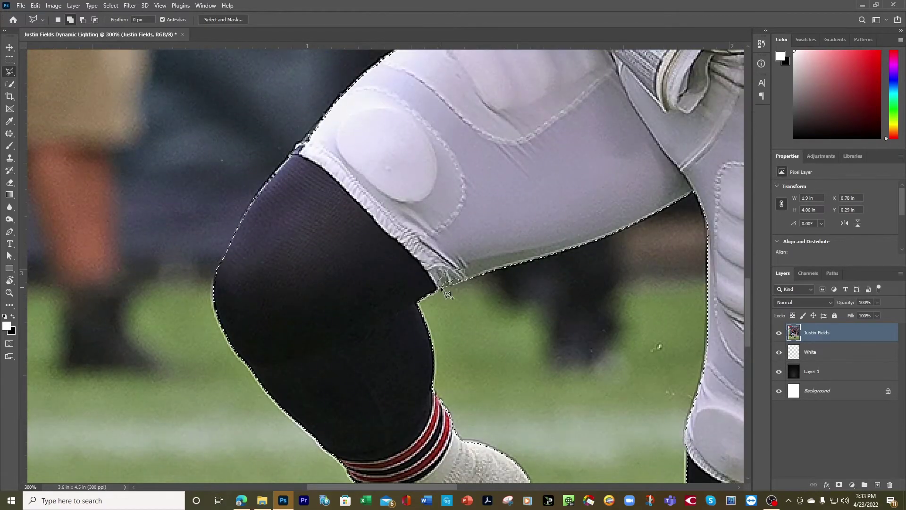
scroll(441, 287, "right", 4)
scroll(517, 227, "down", 4)
scroll(516, 227, "down", 4)
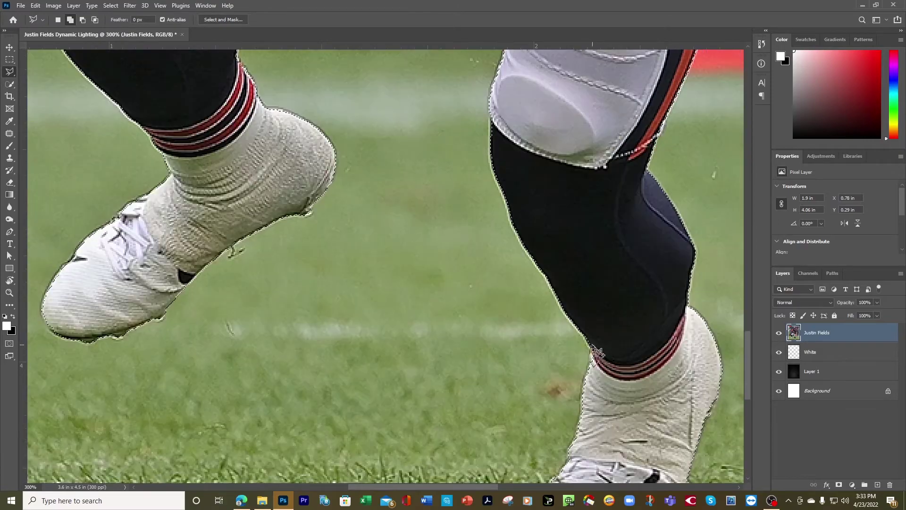
scroll(549, 451, "down", 2)
scroll(483, 486, "right", 6)
scroll(418, 333, "up", 7)
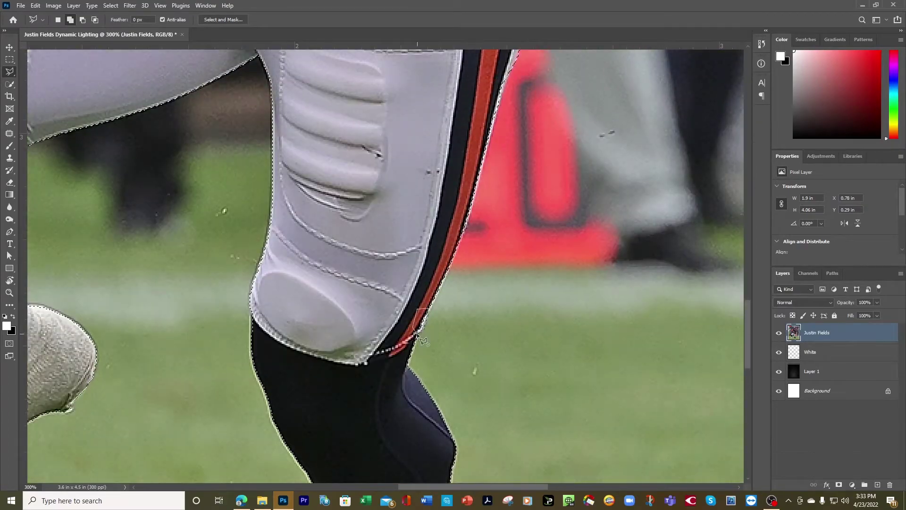
scroll(462, 406, "up", 3)
scroll(462, 406, "up", 5)
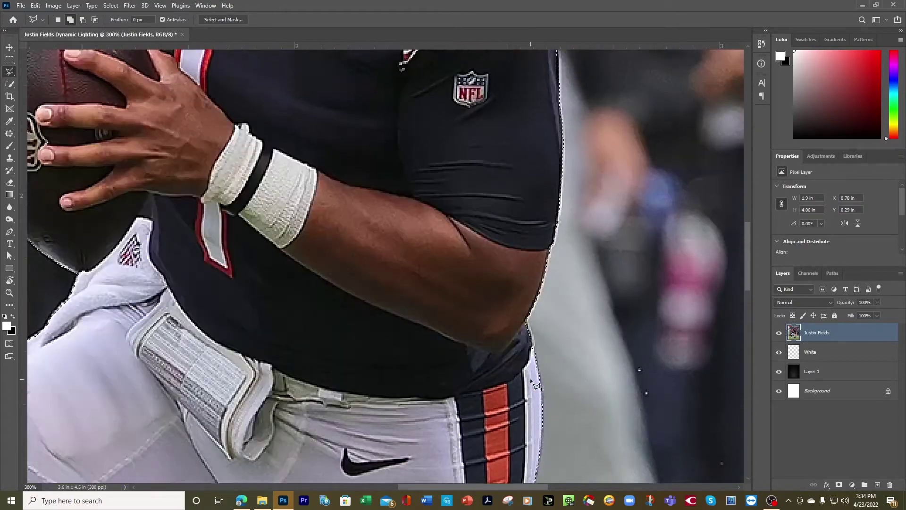
scroll(530, 378, "up", 4)
scroll(458, 293, "up", 4)
scroll(470, 324, "up", 2)
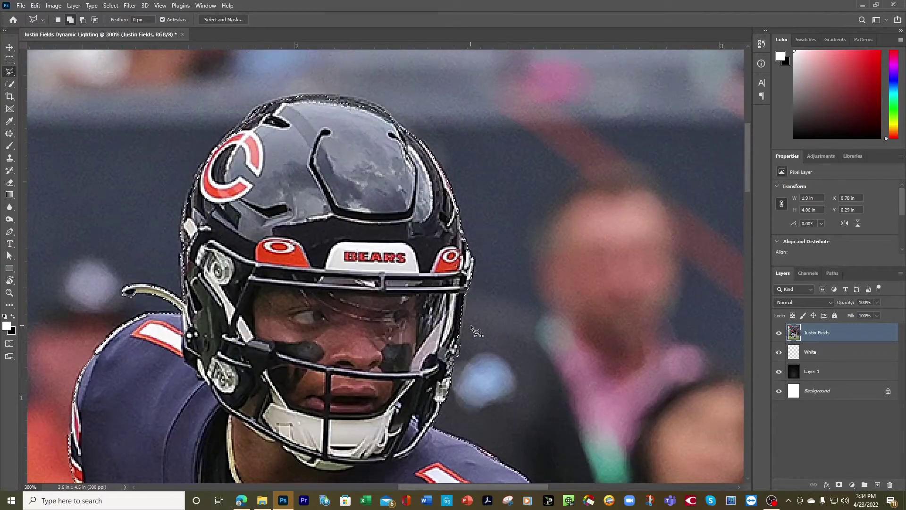
scroll(470, 324, "up", 2)
Correct the selection edge around the top of the helmet with a Polygonal Lasso outline.
left_click(322, 179)
left_click(329, 215)
left_click(388, 234)
left_click(303, 180)
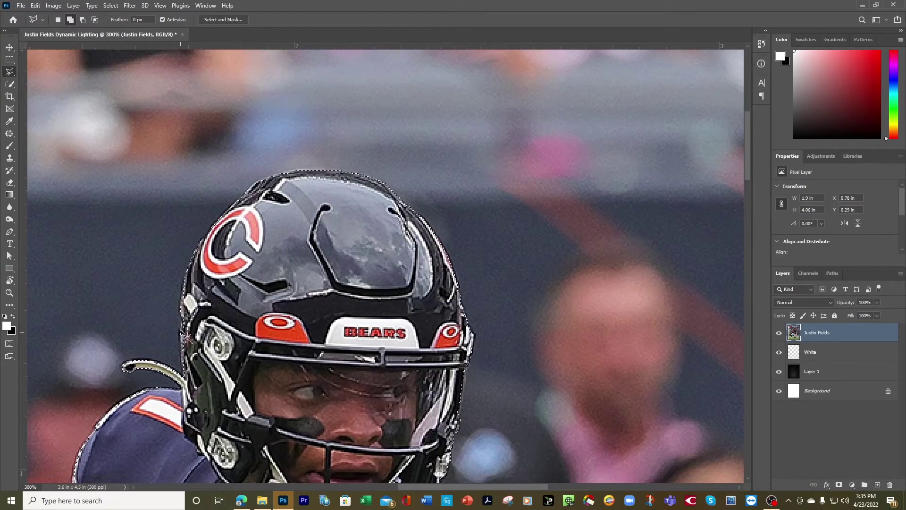
key("ctrl+0")
left_click(111, 5)
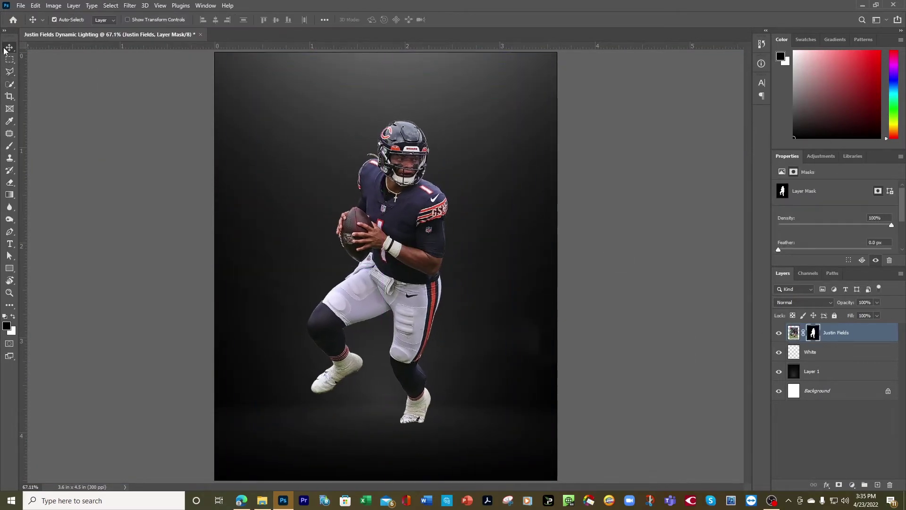
Group the backdrop layers as 'Background' and add a navy Solid Color fill layer.
key("ctrl+g")
type("Background")
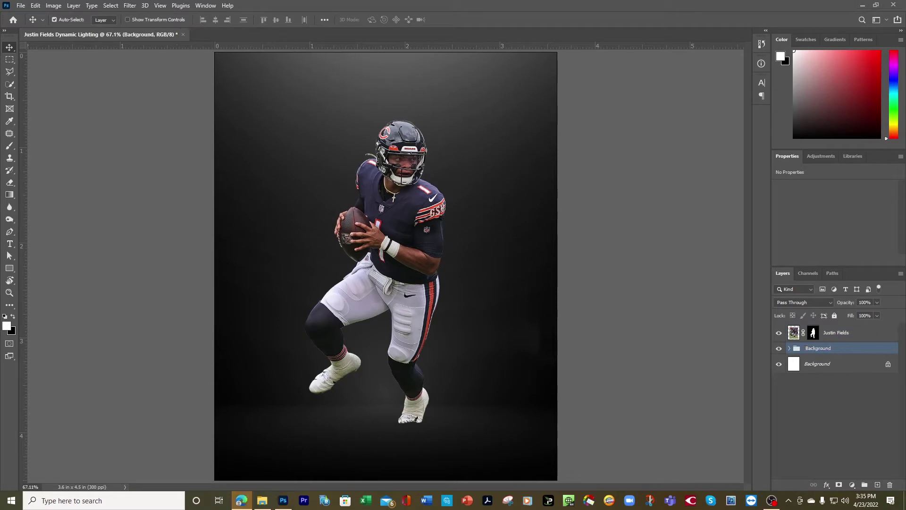
left_click(852, 485)
left_click(843, 319)
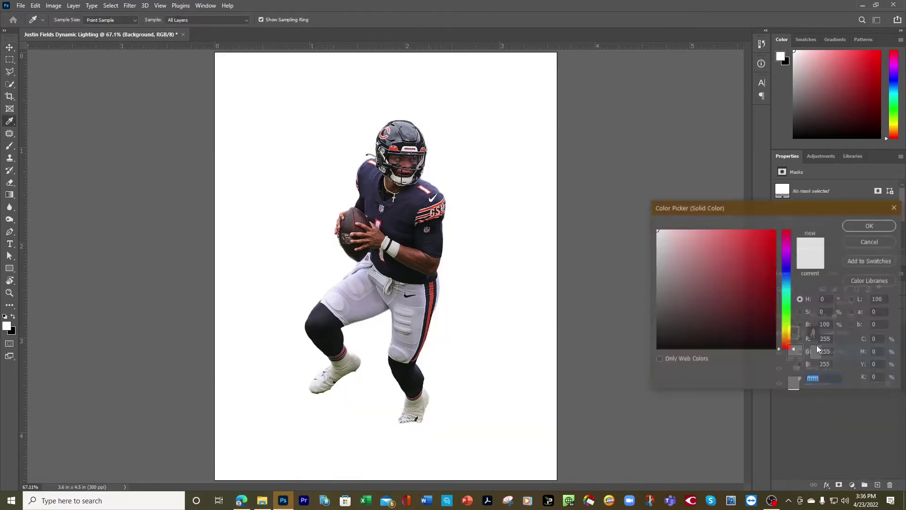
left_click(871, 225)
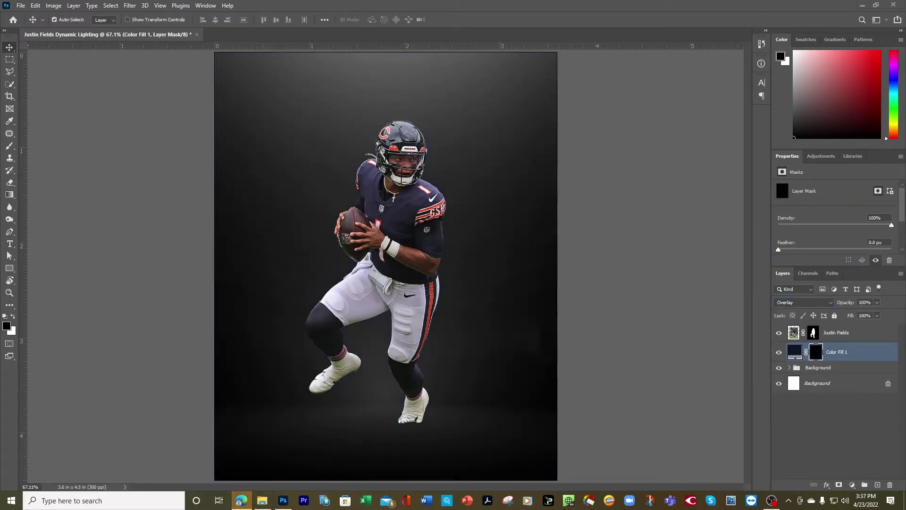
Paint white at 25% brush opacity on the Color Fill 1 mask to glow around the player.
key("b")
key("x")
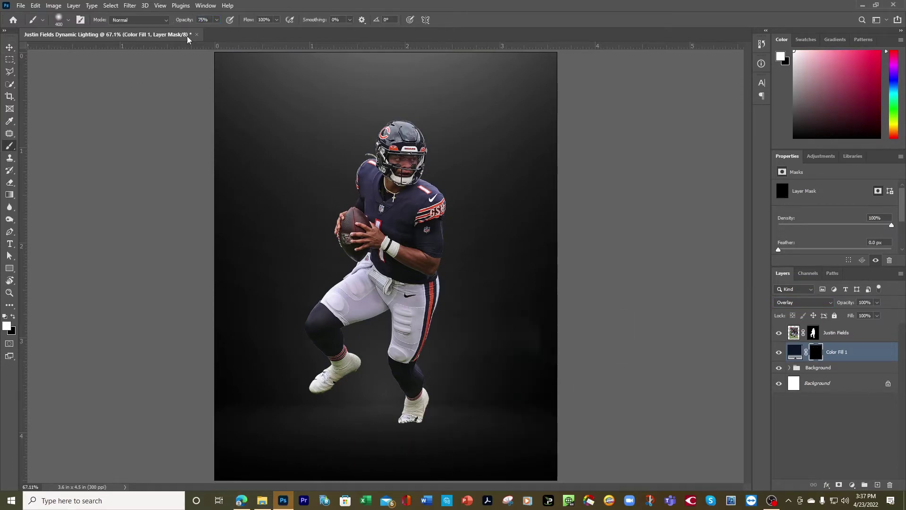
key("2")
key("5")
mouse_move(508, 414)
left_mouse_down()
mouse_move(223, 425)
mouse_move(231, 435)
mouse_move(502, 439)
left_mouse_up()
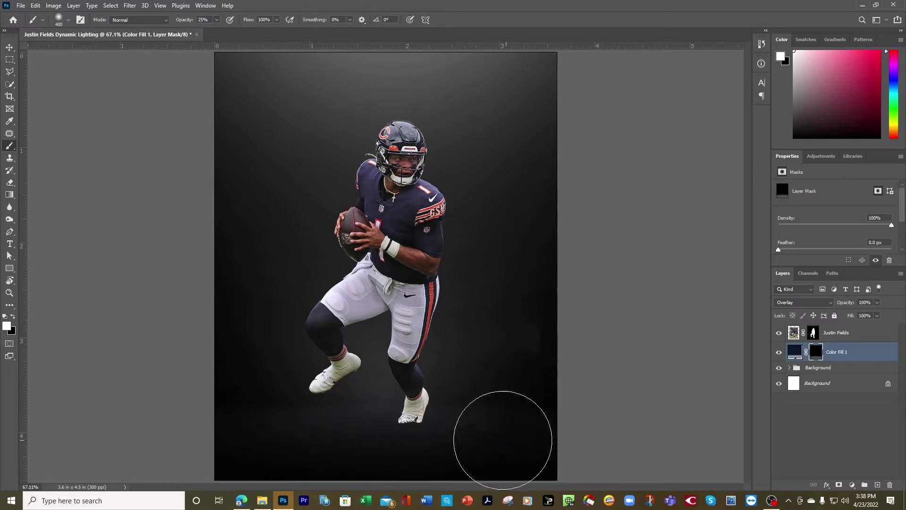
mouse_move(263, 104)
left_mouse_down()
mouse_move(264, 76)
mouse_move(458, 344)
left_mouse_up()
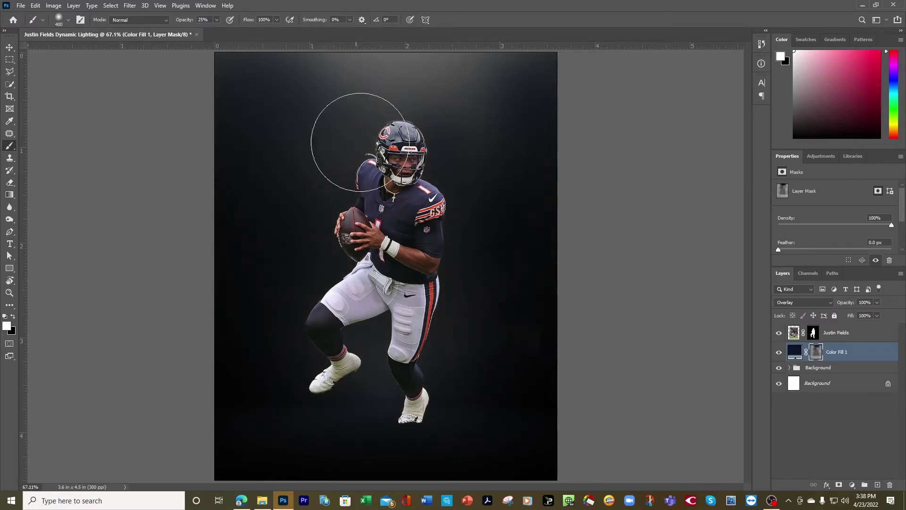
key("ctrl+z")
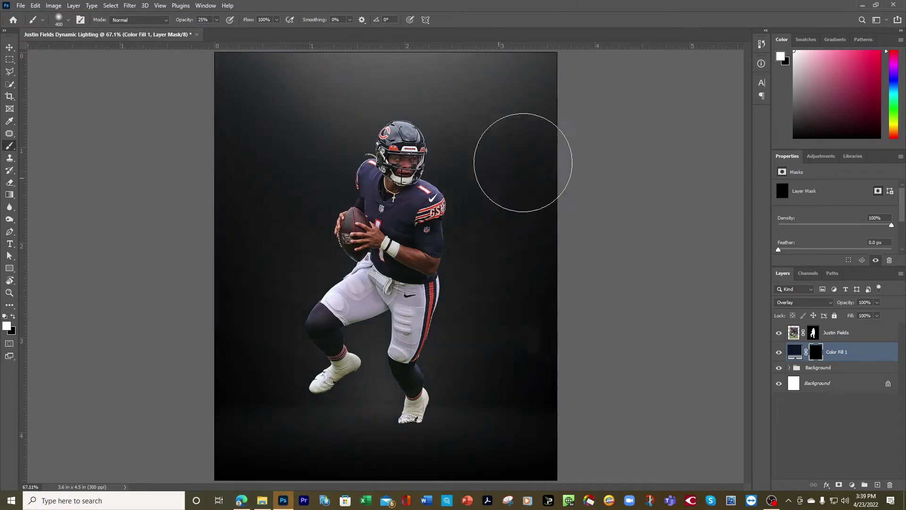
mouse_move(283, 252)
left_mouse_down()
mouse_move(389, 441)
mouse_move(486, 308)
mouse_move(384, 390)
mouse_move(437, 284)
mouse_move(249, 338)
mouse_move(277, 162)
mouse_move(303, 138)
mouse_move(338, 177)
left_mouse_up()
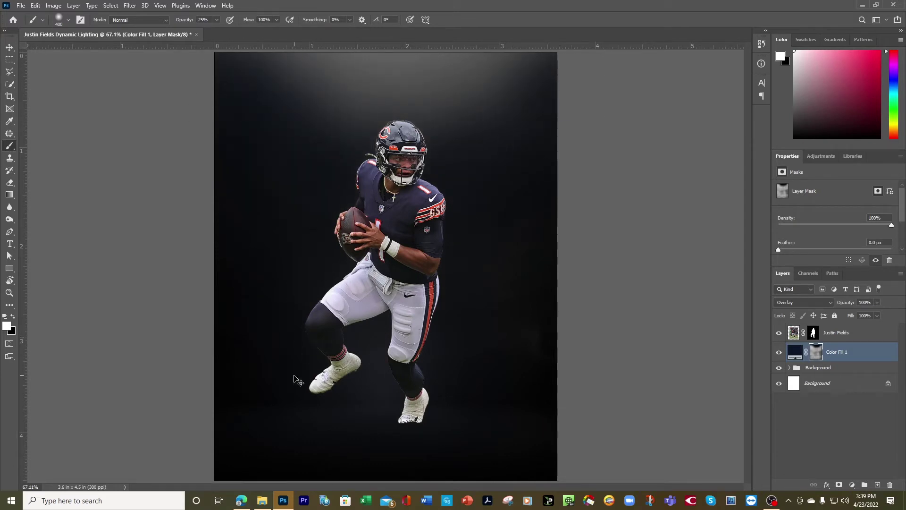
Duplicate the player layer and fill the copy with black.
left_click(793, 332)
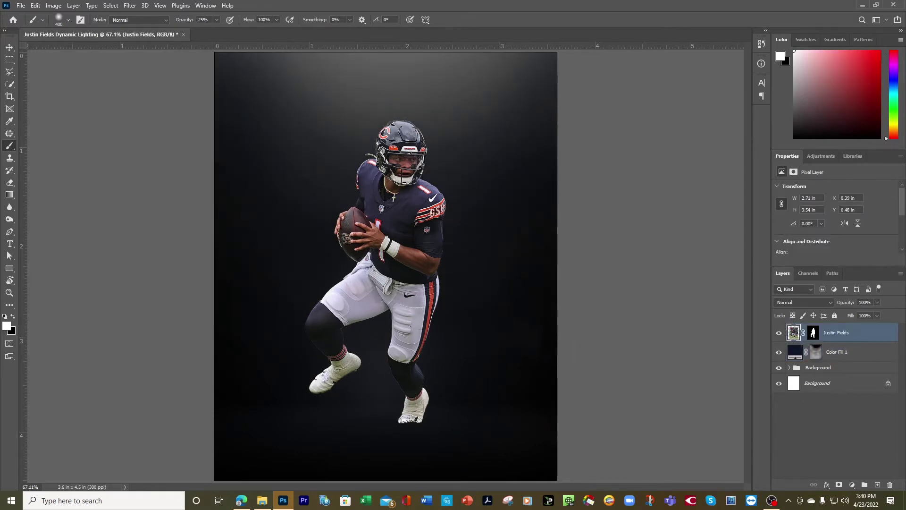
key("ctrl+j")
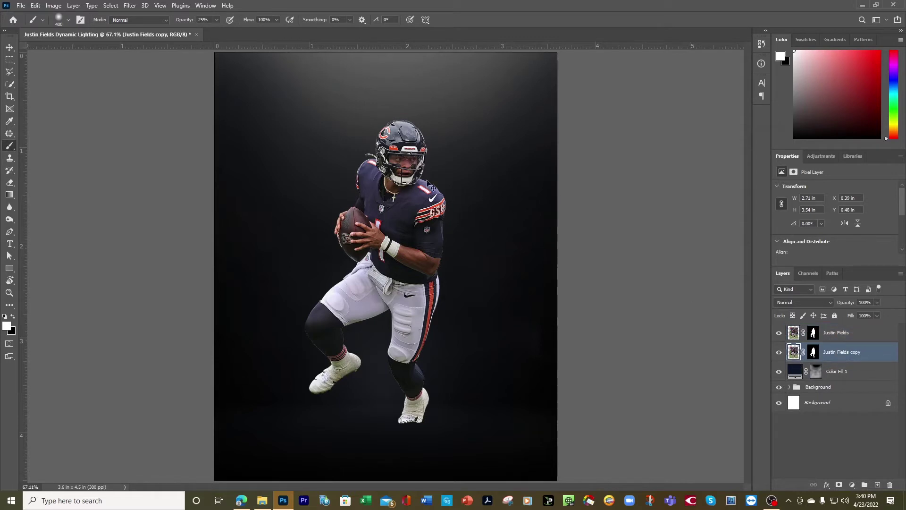
left_click(36, 5)
left_click(52, 198)
left_click(456, 132)
left_click(431, 205)
left_click(511, 133)
Squash and skew the black copy into a flat shadow under the player's feet.
key("b")
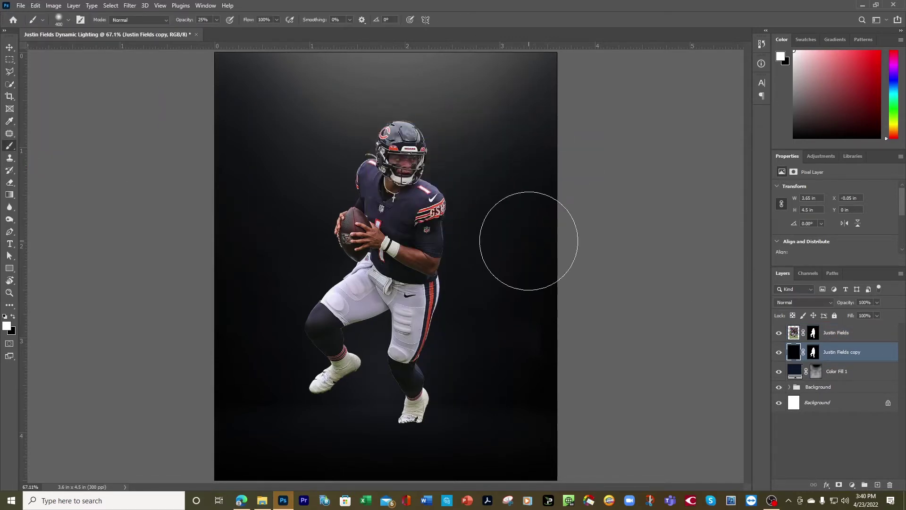
key("ctrl+t")
mouse_move(386, 52)
left_mouse_down()
mouse_move(378, 419)
mouse_move(387, 418)
left_mouse_up()
key("Return")
key("ctrl+t")
key("Return")
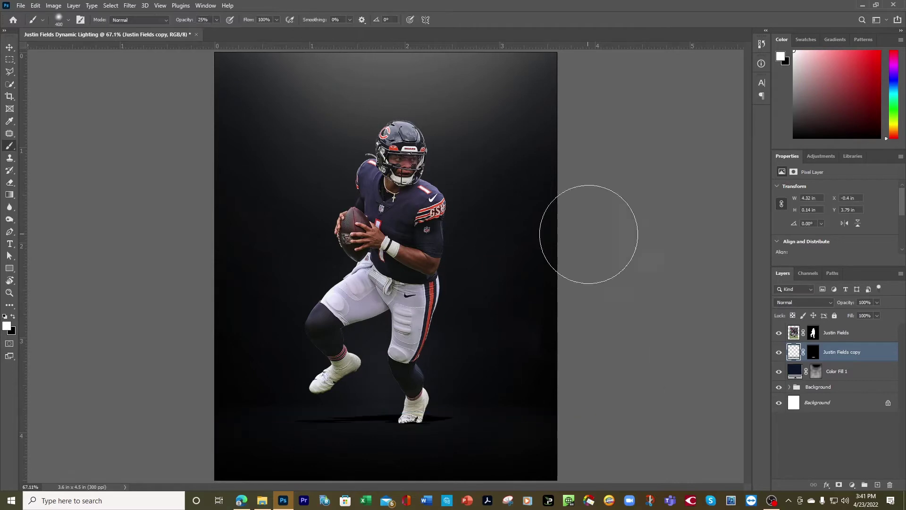
Lower the shadow layer to 39% opacity and soften it with Gaussian Blur.
left_click(9, 47)
type("60")
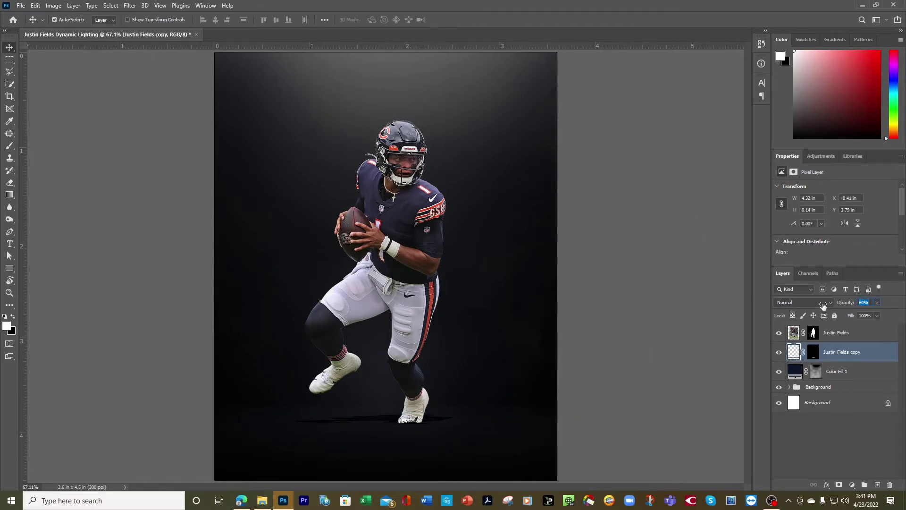
type("76")
key("Return")
key("e")
key("ctrl+alt+f")
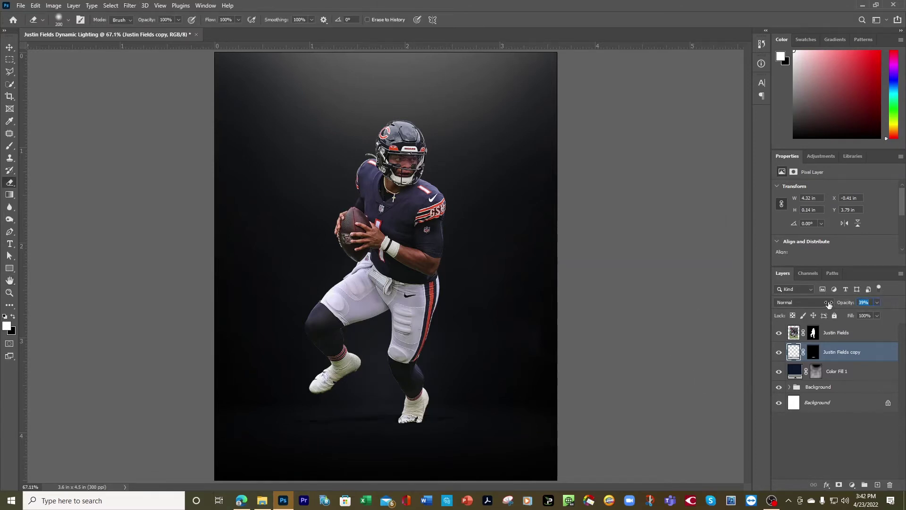
key("ctrl+alt+f")
key("ctrl+alt+f")
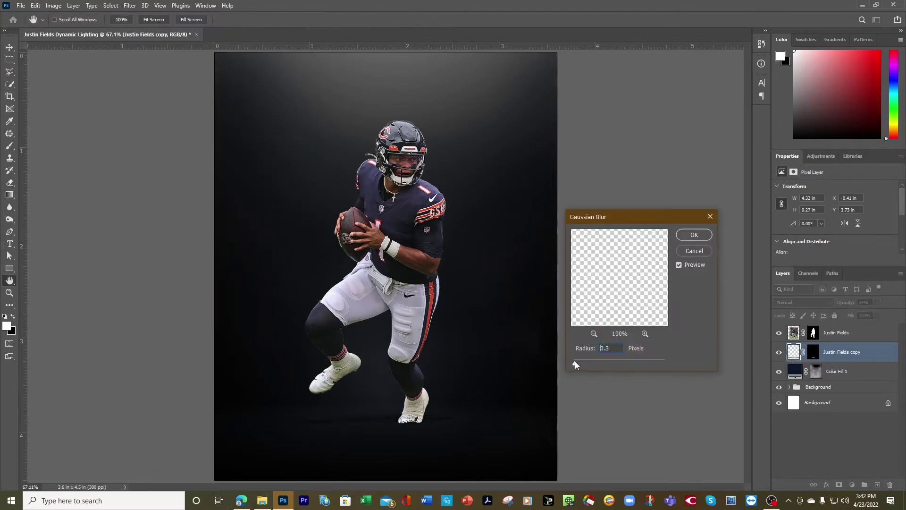
key("Return")
Add a Curves adjustment layer whose mask blacks out everything except the player.
key("e")
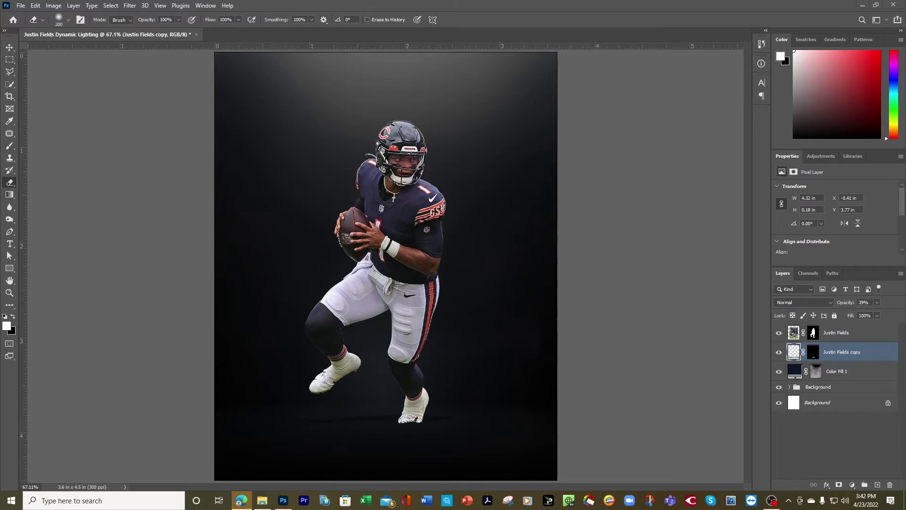
left_click(852, 485)
left_click(813, 352, "ctrl")
key("x")
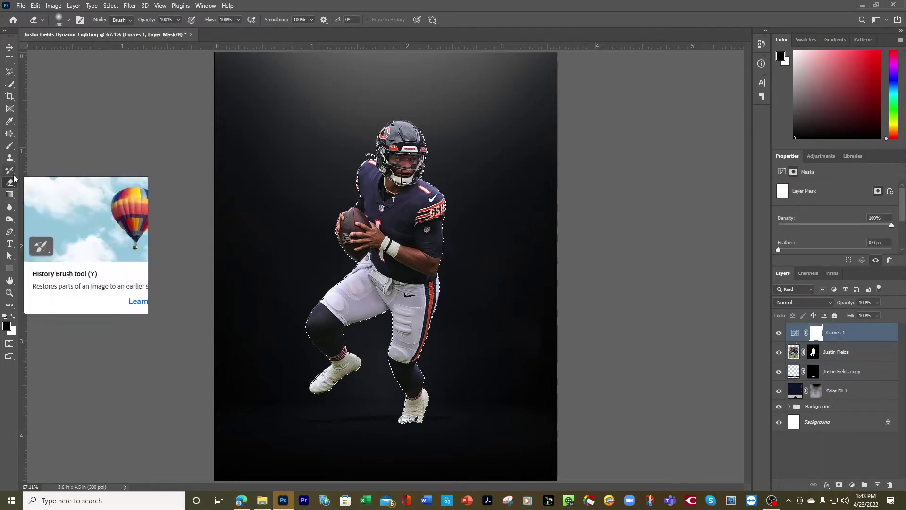
right_click(9, 194)
left_click(47, 204)
left_click(263, 196)
key("ctrl+d")
key("x")
left_click(782, 171)
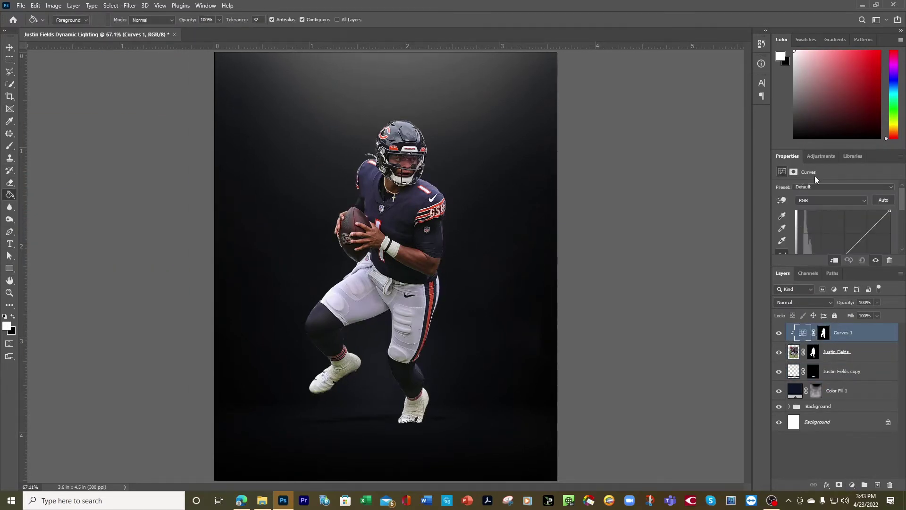
Pull the curve's midtones and highlights down into a contrasty darkening curve.
left_click_drag(787, 156, 754, 141)
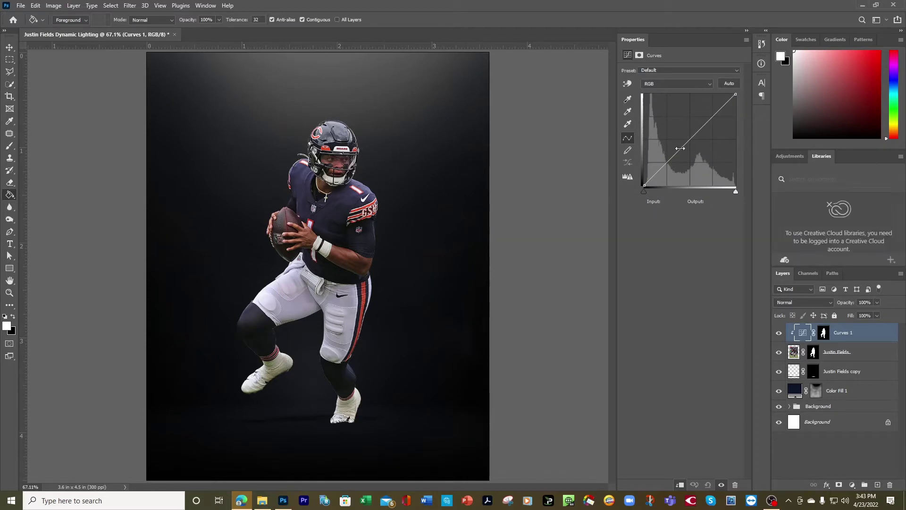
left_click_drag(679, 150, 692, 164)
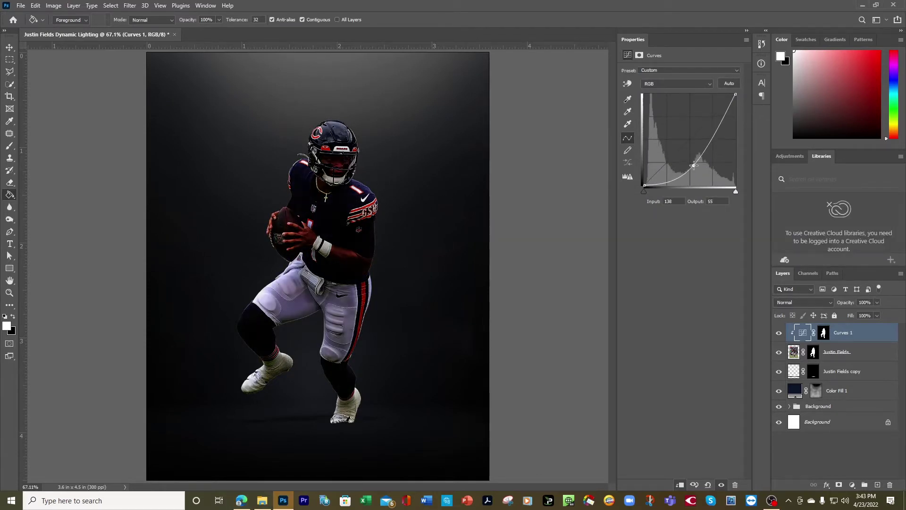
left_click_drag(719, 125, 722, 133)
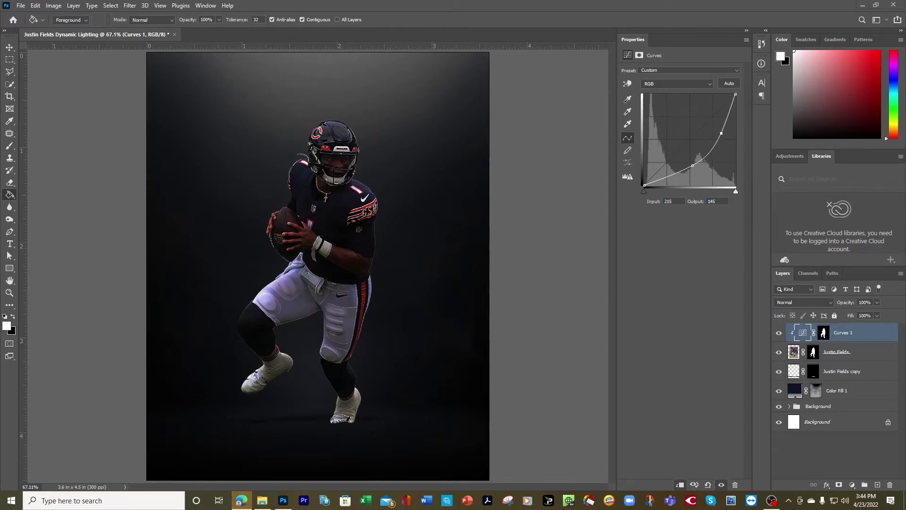
scroll(222, 277, "up", 5)
key("b")
key("x")
left_click(824, 333)
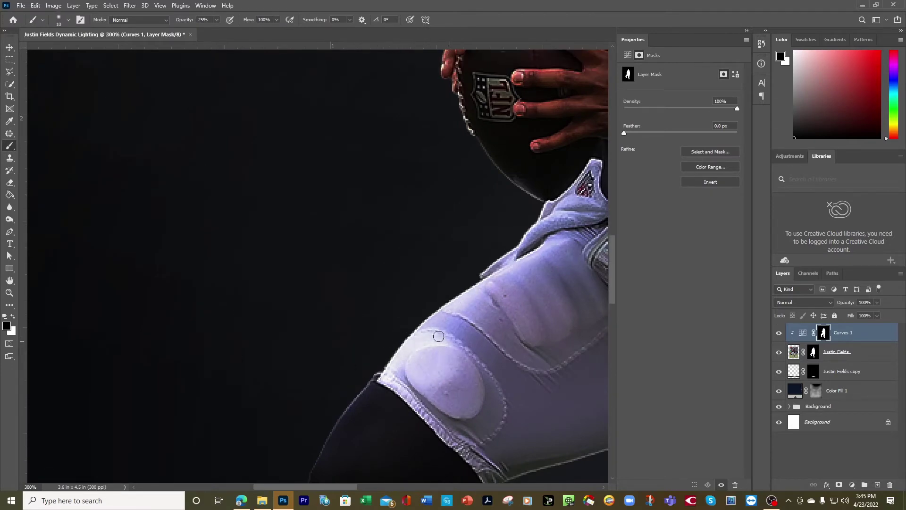
Brush touch-ups onto the Curves 1 mask along the player's lower edge.
scroll(438, 336, "down", 5)
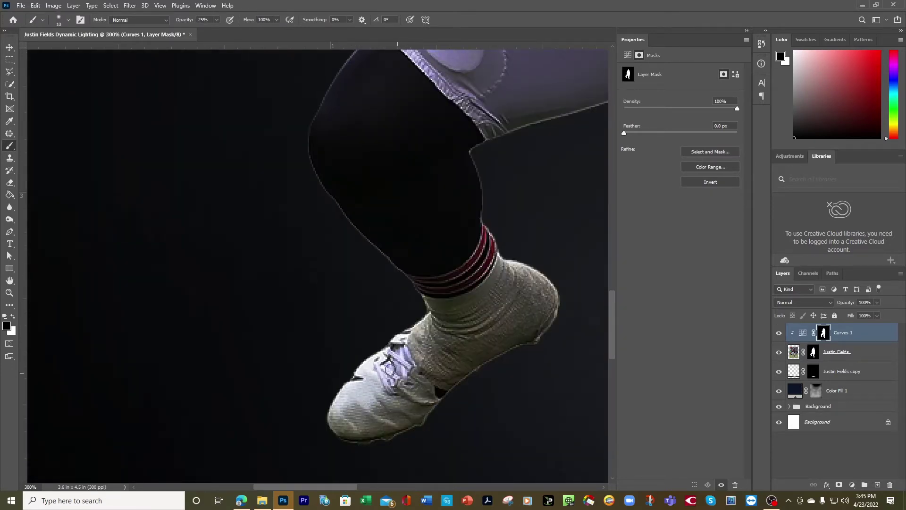
left_click_drag(347, 489, 427, 489)
scroll(388, 310, "down", 2)
scroll(305, 454, "up", 5)
Toggle Curves 1 on and off to compare, then raise its opacity slightly.
left_click(779, 332)
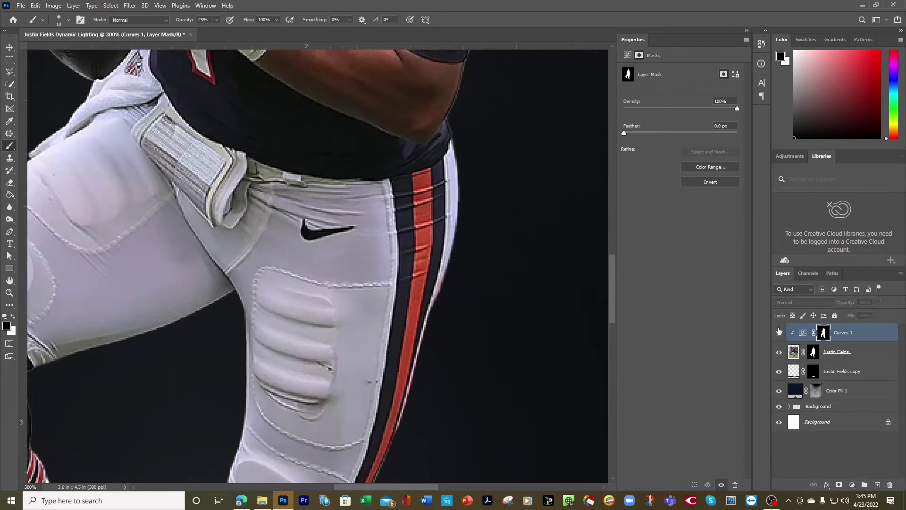
scroll(498, 356, "up", 5)
left_click(779, 333)
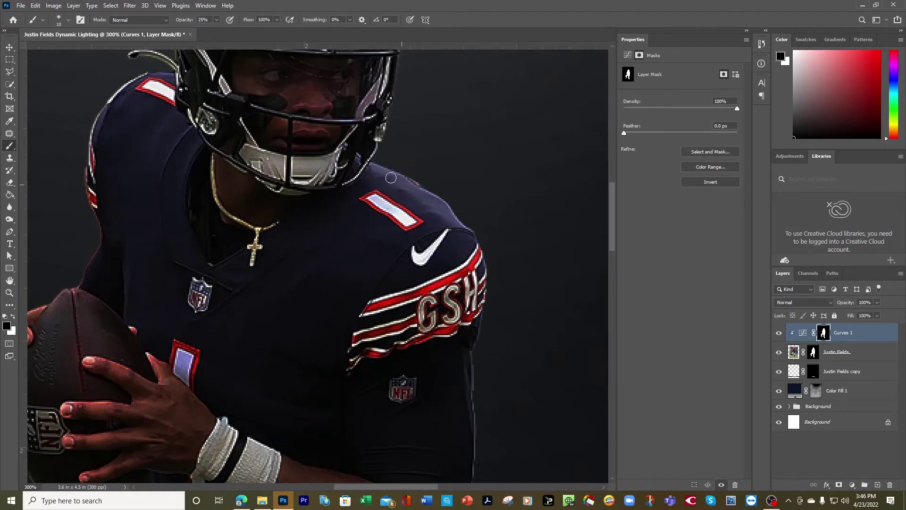
left_click(780, 335)
left_click_drag(845, 303, 852, 304)
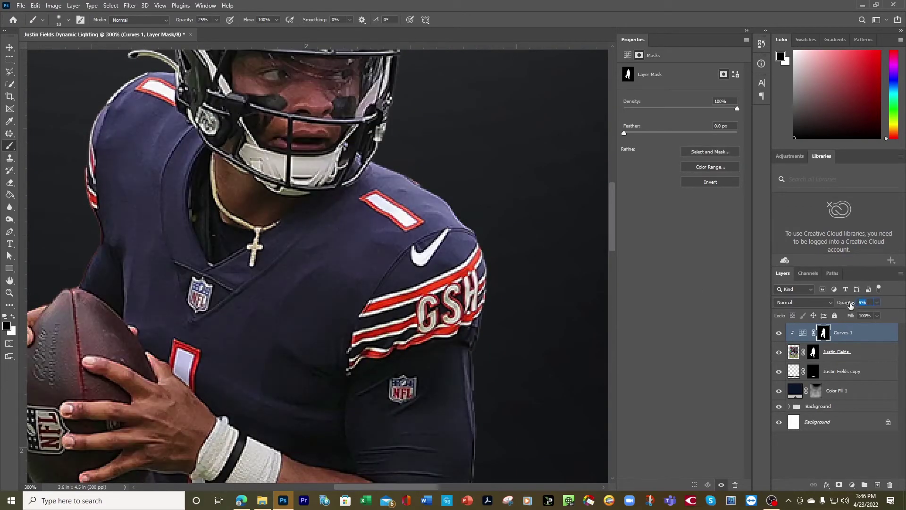
Pan over the arms, pants, shoes and helmet edges to inspect the mask, then fit the image.
scroll(295, 164, "up", 5)
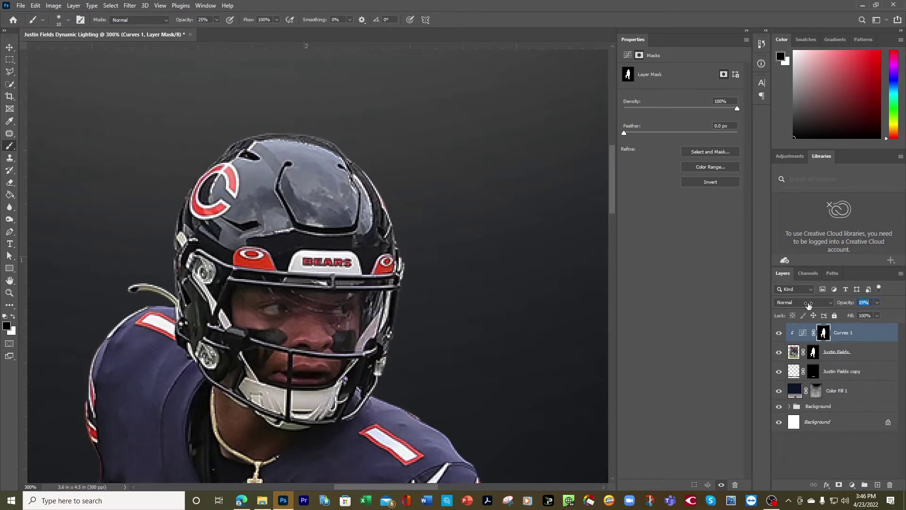
scroll(448, 353, "down", 2)
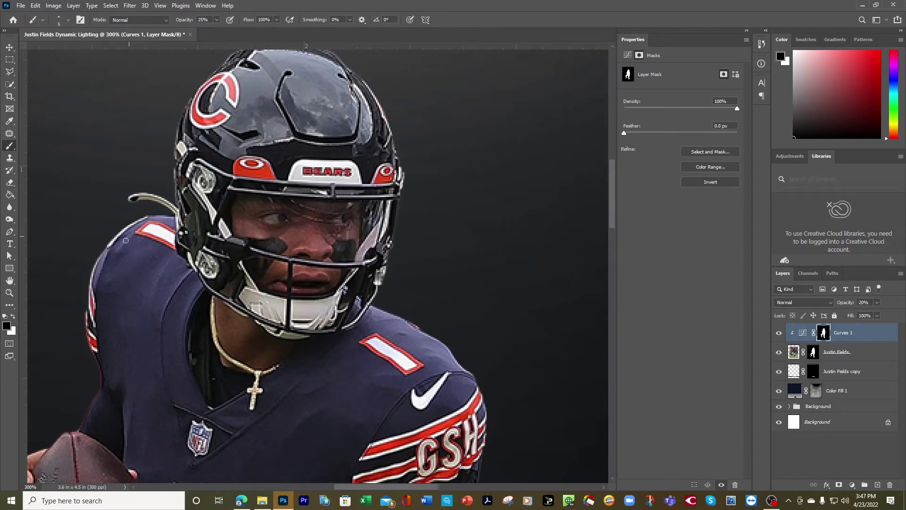
scroll(125, 241, "left", 5)
scroll(261, 345, "down", 4)
scroll(262, 362, "down", 4)
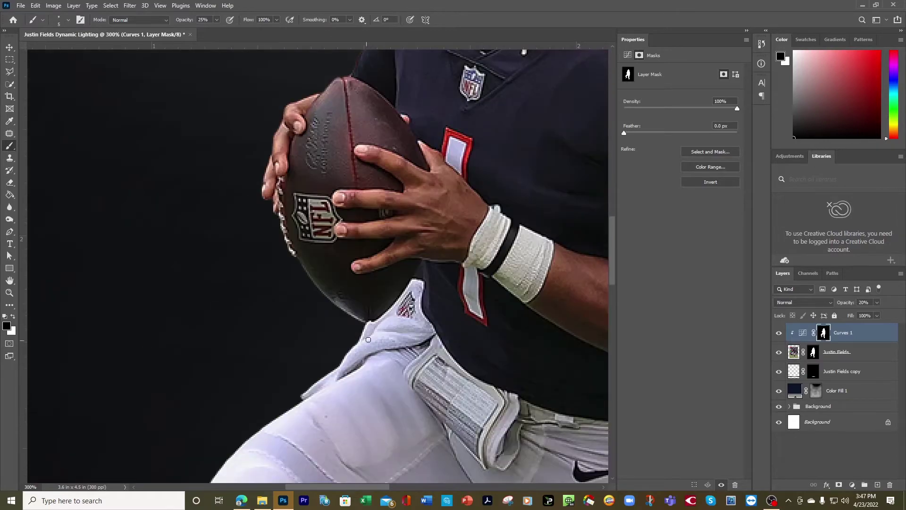
scroll(162, 349, "down", 4)
scroll(162, 375, "down", 5)
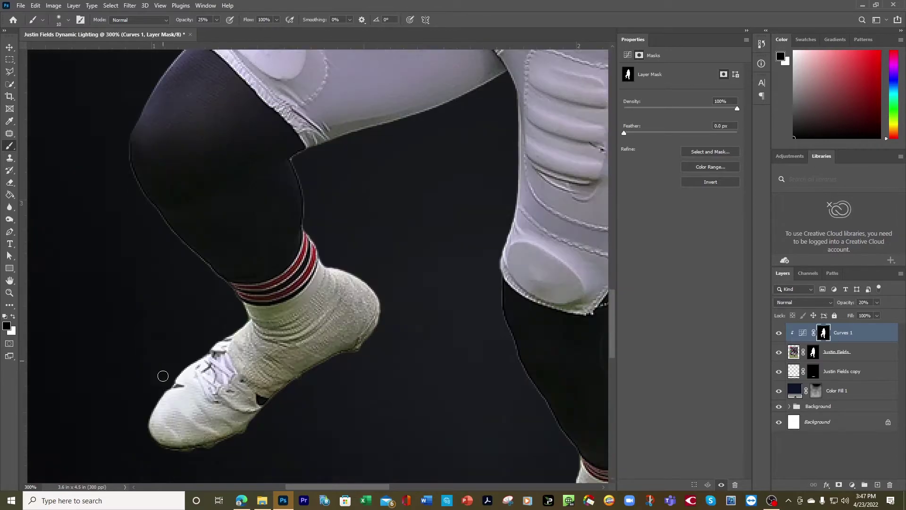
scroll(384, 385, "right", 5)
scroll(452, 416, "up", 4)
scroll(451, 416, "up", 3)
scroll(452, 416, "up", 3)
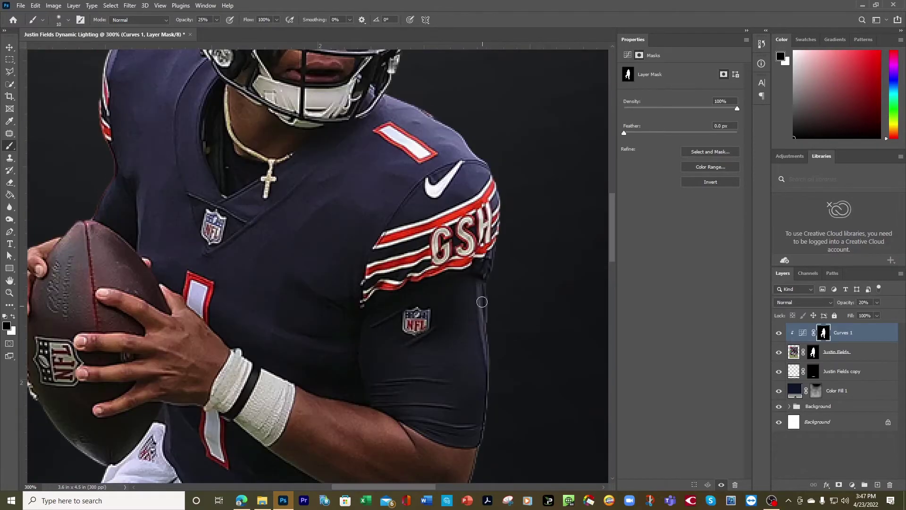
scroll(452, 416, "up", 2)
key("ctrl+0")
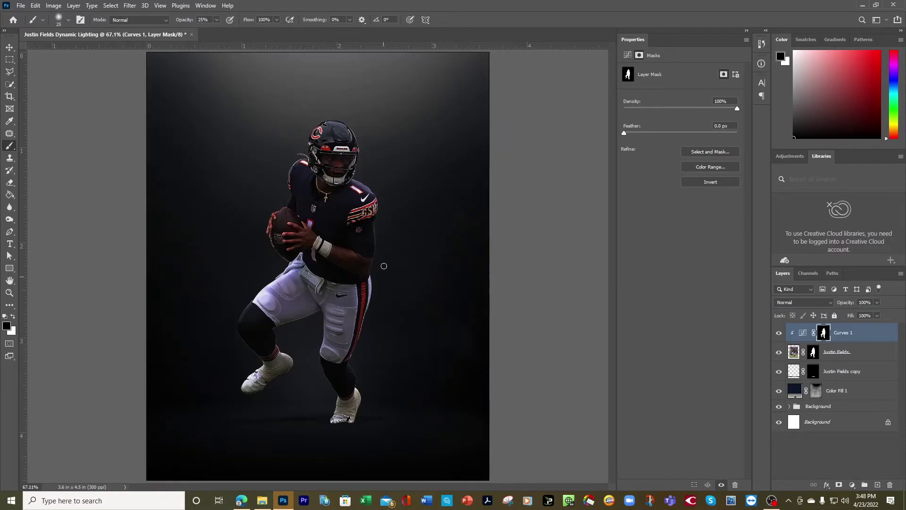
Return Curves 1 to 100% opacity and review the full image.
left_click_drag(841, 306, 852, 306)
scroll(264, 245, "up", 4)
scroll(175, 243, "up", 2)
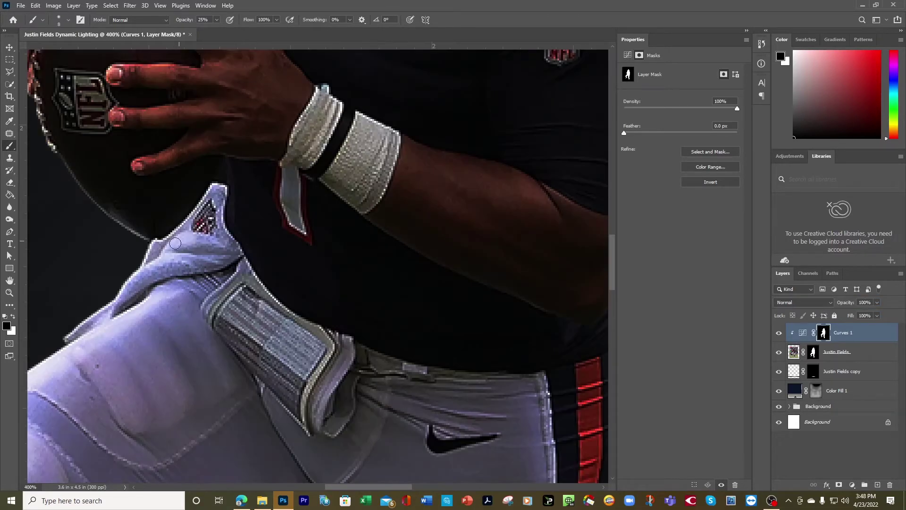
scroll(107, 317, "up", 3)
scroll(521, 329, "up", 6)
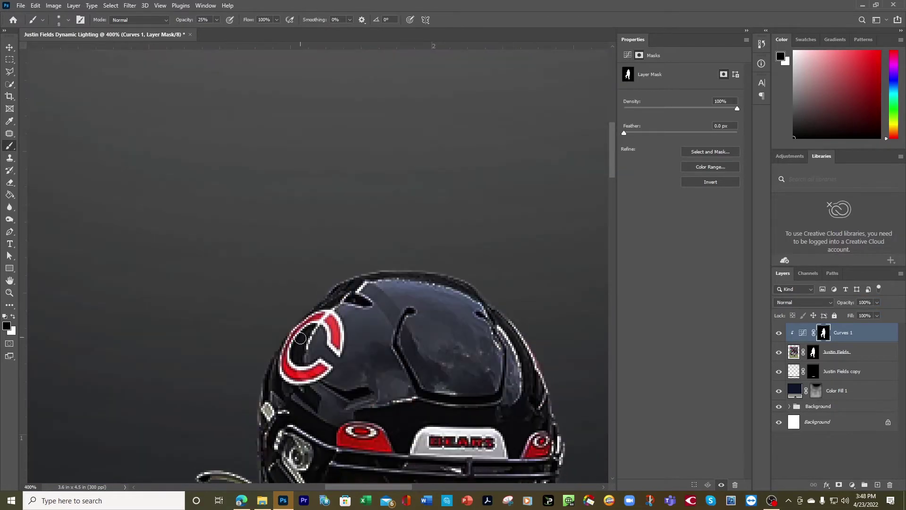
key("ctrl+0")
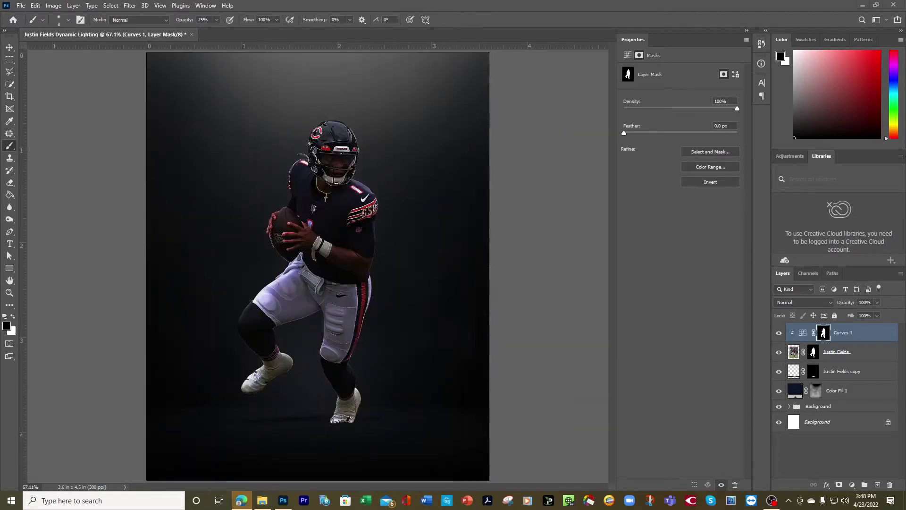
left_click(779, 333)
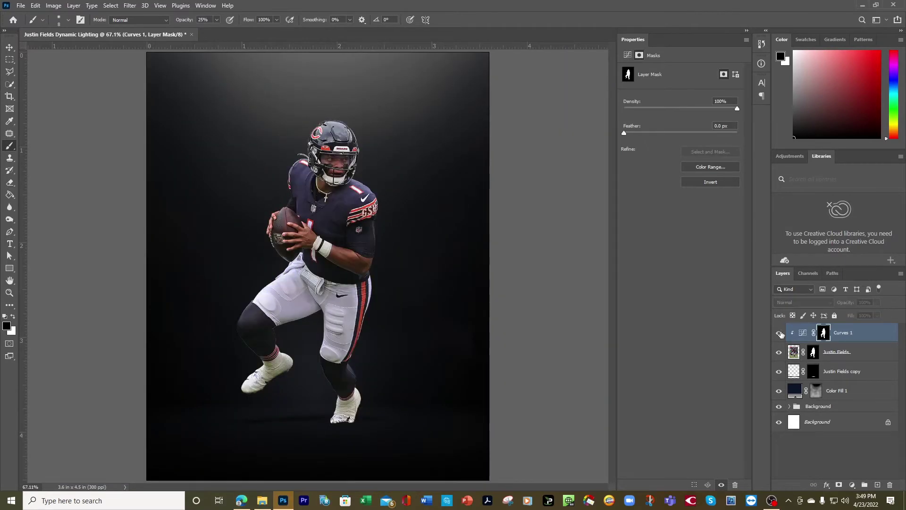
Add a clipped Curves 2 with points at Input 44/Output 148 and 180/209.
left_click(852, 484)
left_click(821, 345)
key("ctrl+i")
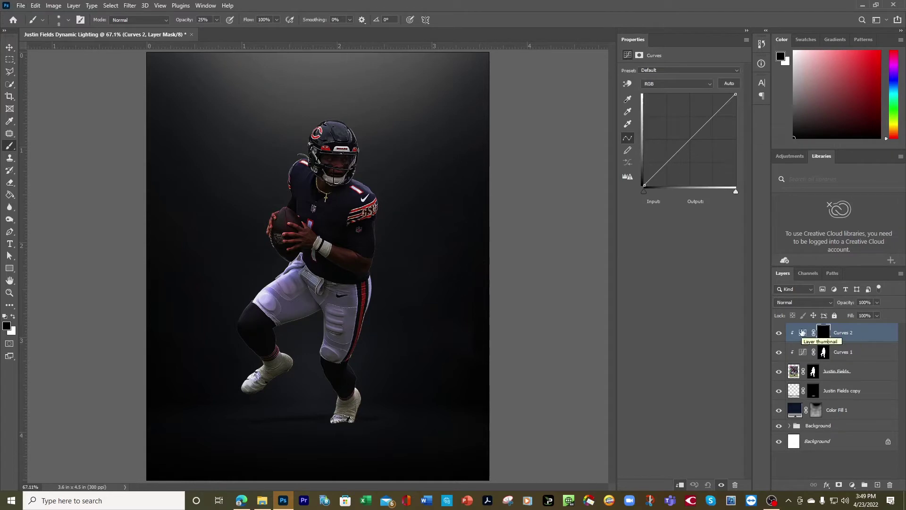
left_click_drag(667, 161, 664, 133)
key("ctrl+i")
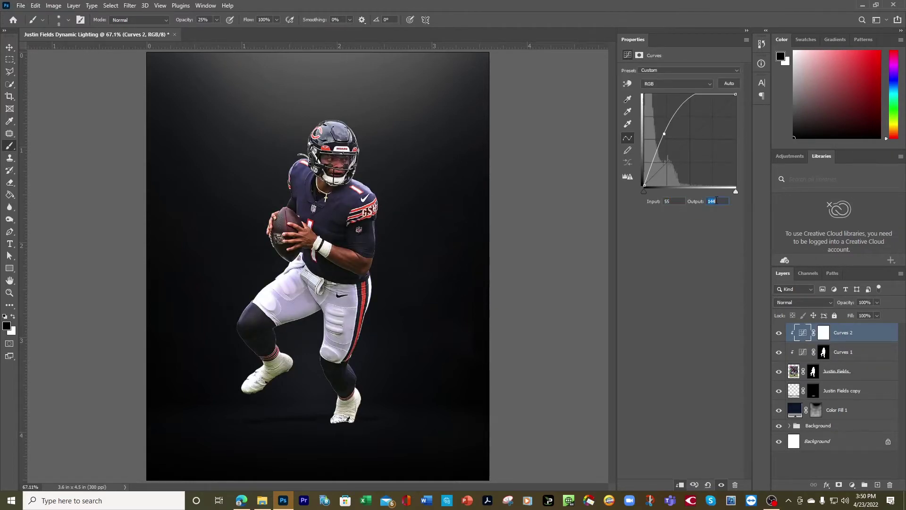
left_click_drag(693, 94, 708, 111)
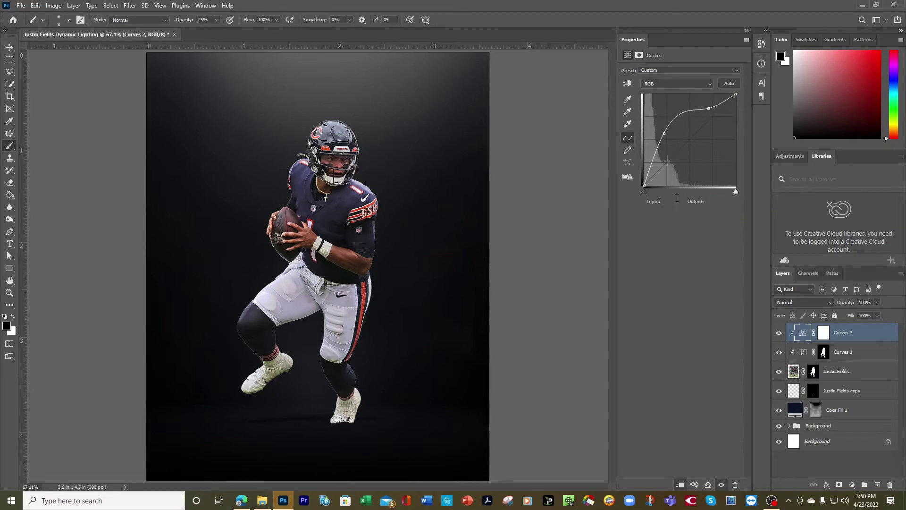
Invert the Curves 2 mask to black, zoom in, and set white as foreground.
left_click(639, 56)
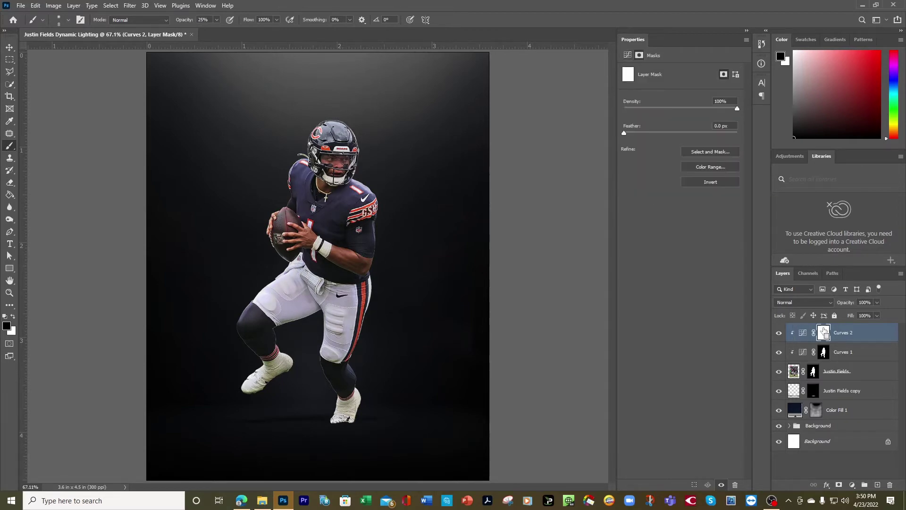
key("ctrl+i")
key("ctrl+plus")
key("ctrl+plus")
key("ctrl+plus")
key("x")
scroll(319, 336, "right", 5)
scroll(319, 336, "down", 3)
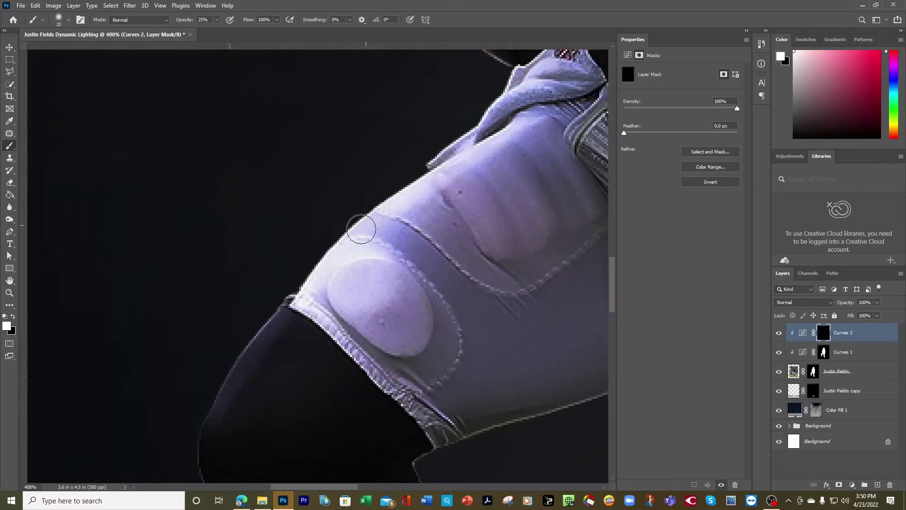
Paint white along the sleeve edge with a slightly smaller soft brush.
left_click_drag(362, 229, 540, 114)
key("bracketleft")
scroll(516, 92, "down", 1)
scroll(321, 366, "down", 6)
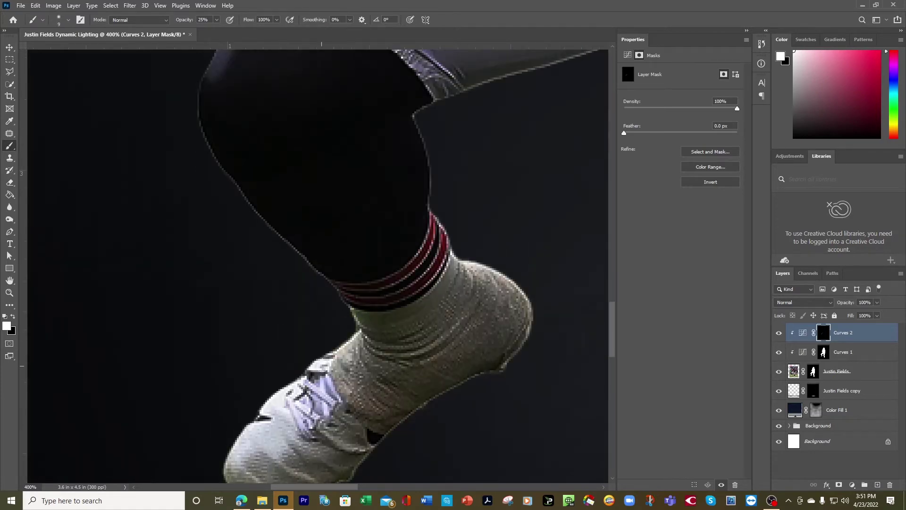
scroll(319, 265, "down", 3)
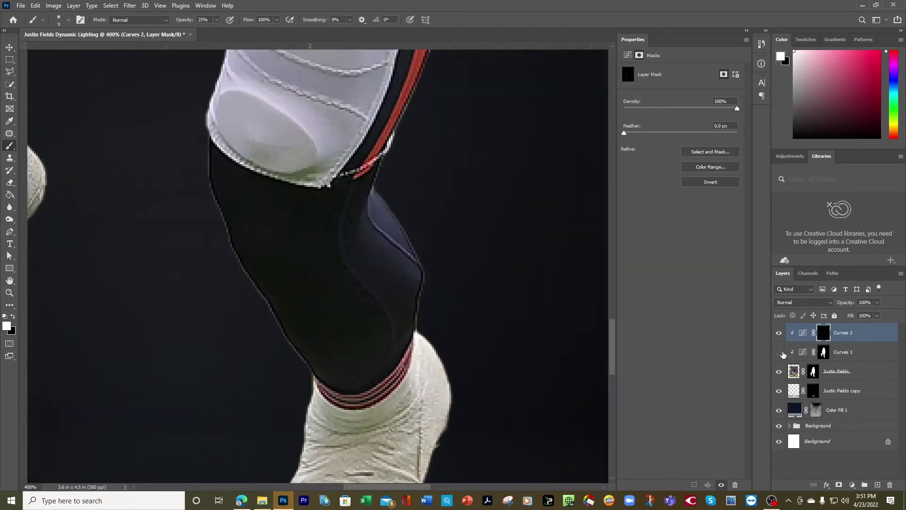
Hide Curves 1 to compare the rim lighting, inspect the player, and fit the image.
left_click(779, 352)
scroll(244, 260, "up", 3)
scroll(239, 238, "up", 3)
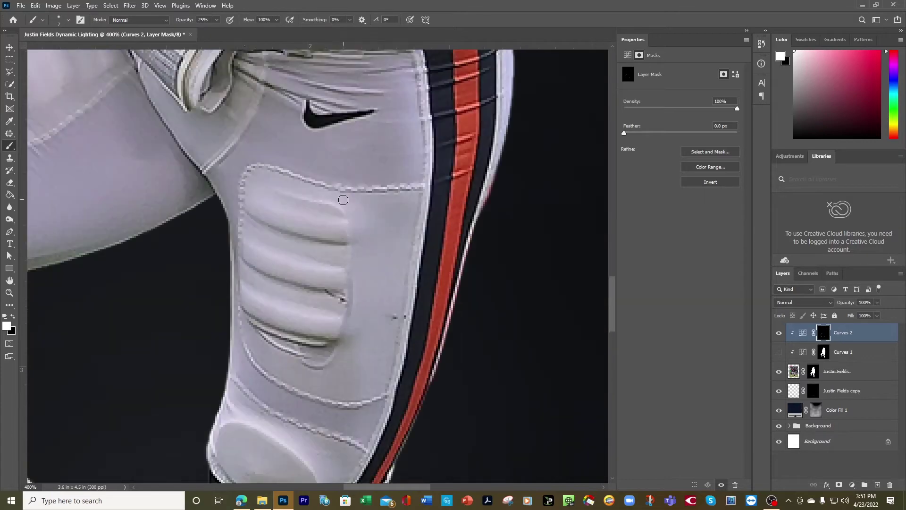
scroll(504, 164, "up", 3)
scroll(508, 180, "up", 3)
scroll(520, 283, "up", 2)
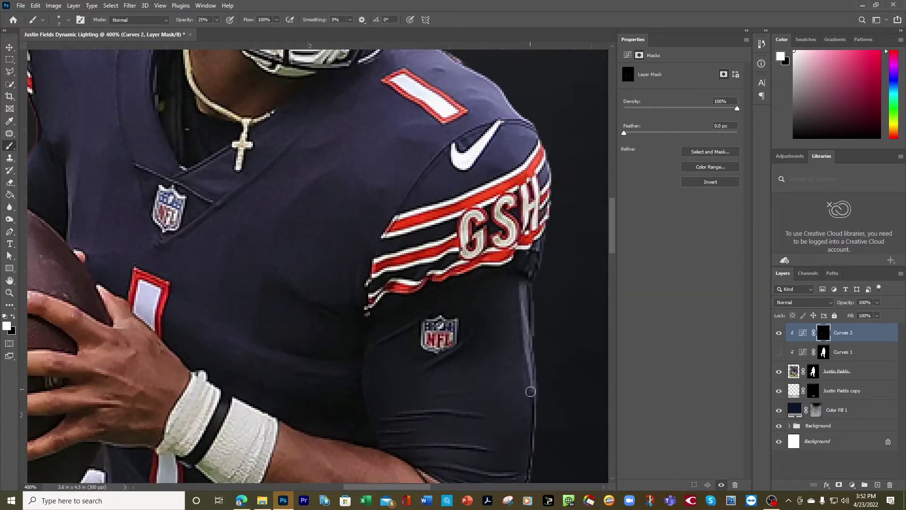
scroll(487, 173, "up", 1)
scroll(107, 143, "up", 3)
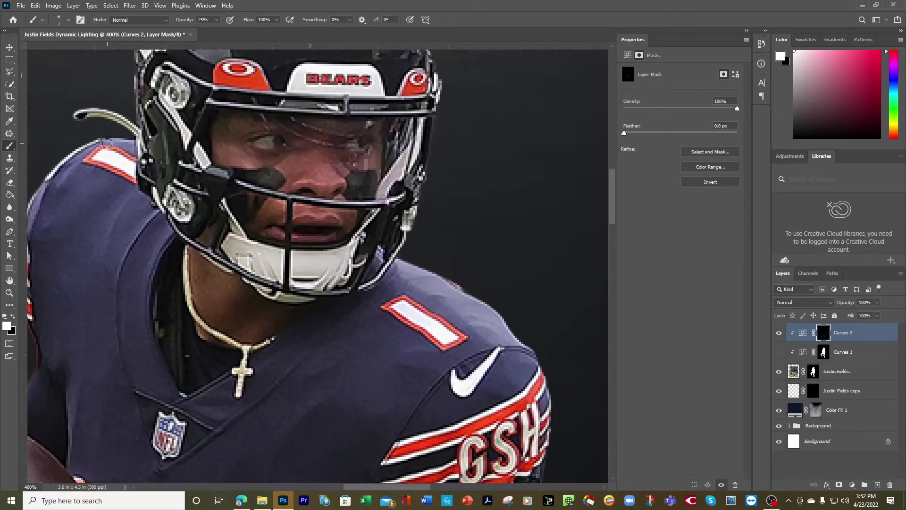
scroll(390, 179, "up", 5)
scroll(181, 189, "down", 2)
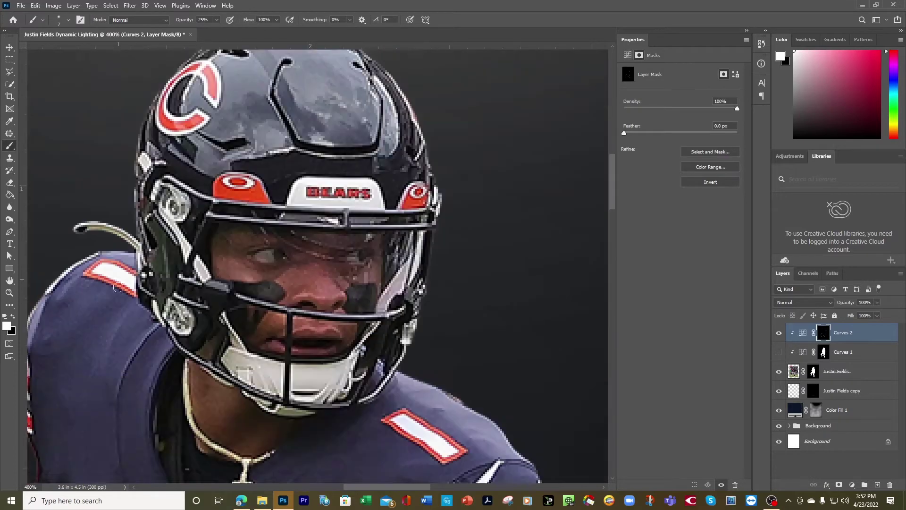
scroll(181, 227, "down", 3)
scroll(180, 264, "down", 5)
scroll(180, 330, "down", 4)
key("ctrl+0")
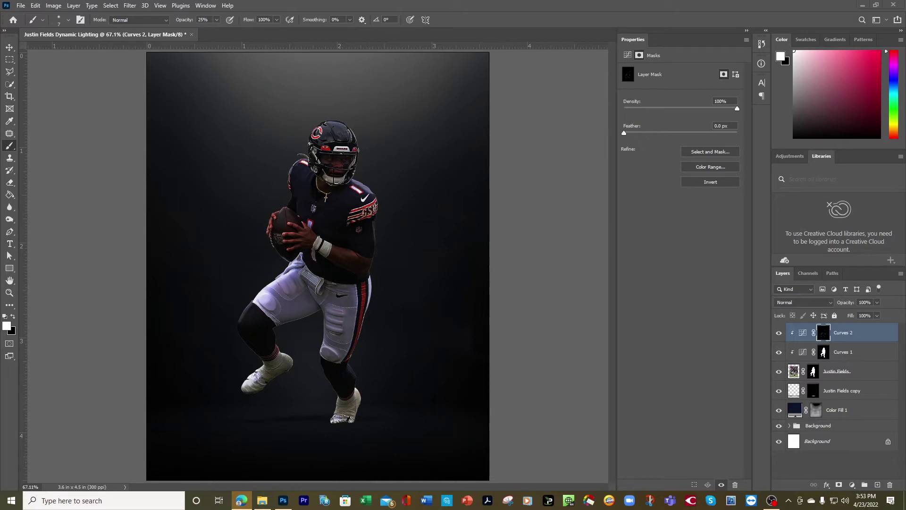
Add a black Solid Color fill layer clipped to the layers below.
left_click(852, 485)
left_click(845, 315)
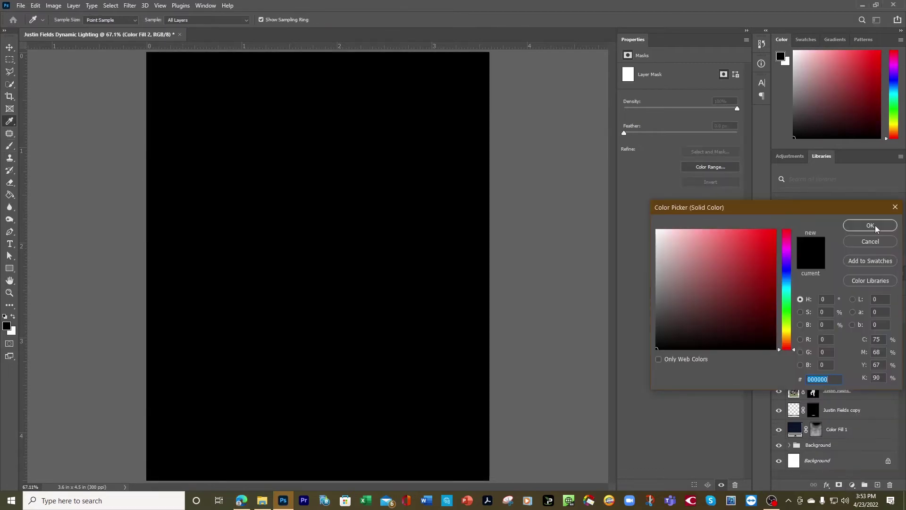
left_click(878, 229)
left_click(843, 342, "alt")
Rename the two curves layers L and D.
double_click(843, 352)
type("L")
key("Tab")
type("D")
key("shift+Tab")
key("shift+Tab")
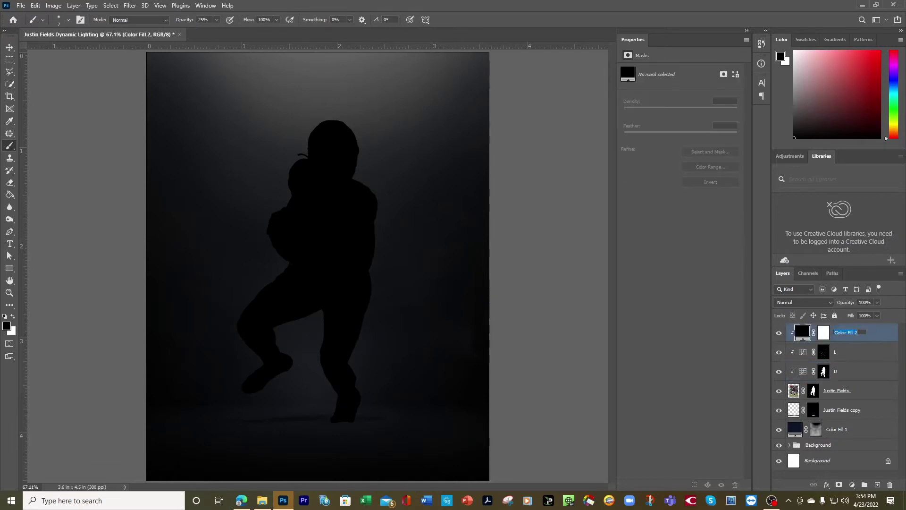
Set layer B's opacity to 50% and begin renaming the player copy layer.
left_click(865, 302)
type("50")
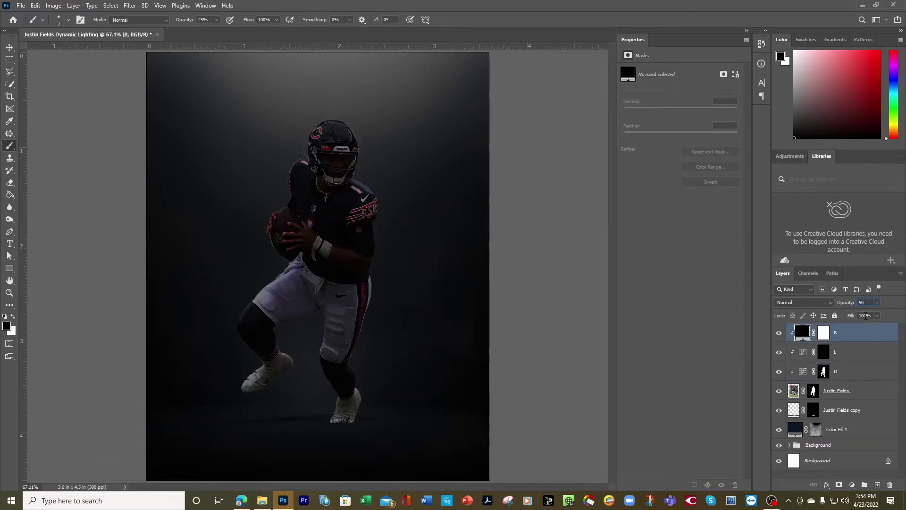
type("88")
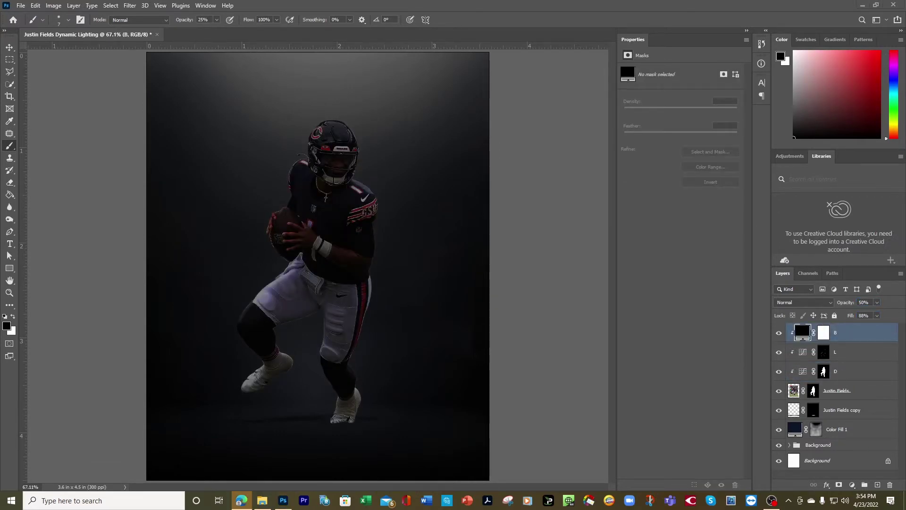
double_click(858, 410)
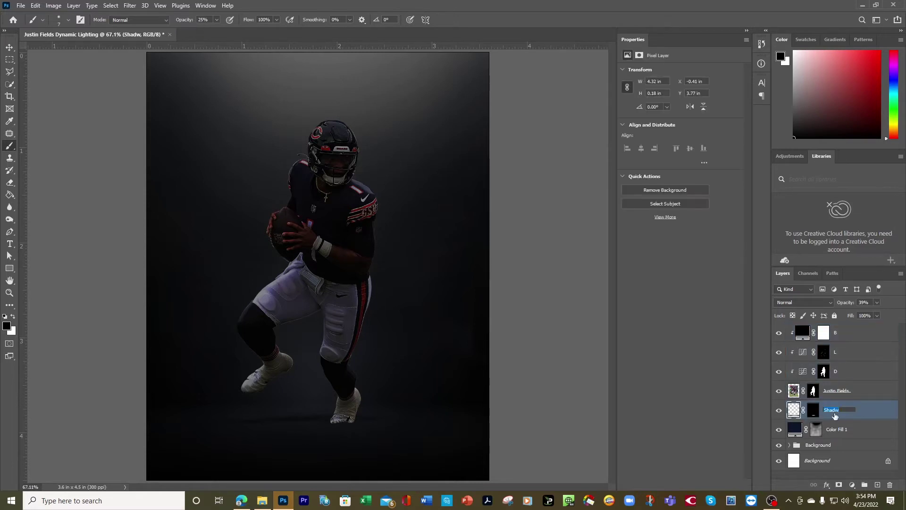
Name the player copy Shadow and stamp a merged copy above layer B.
type("Shadow")
key("Return")
left_click(845, 391)
left_click(845, 333, "shift")
key("ctrl+j")
key("ctrl+e")
Darken the merged copy in Camera Raw: Exposure -0.90, Shadows +5, Blacks -22.
left_click(130, 5)
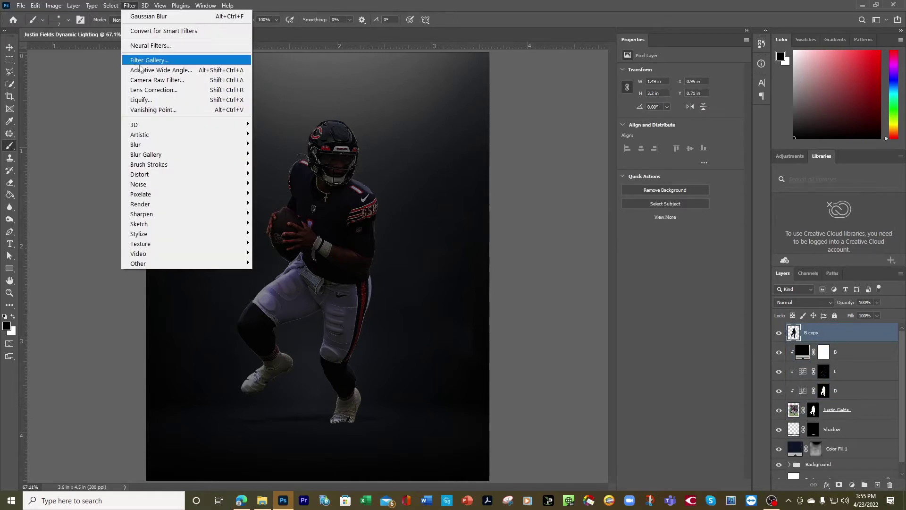
left_click(142, 59)
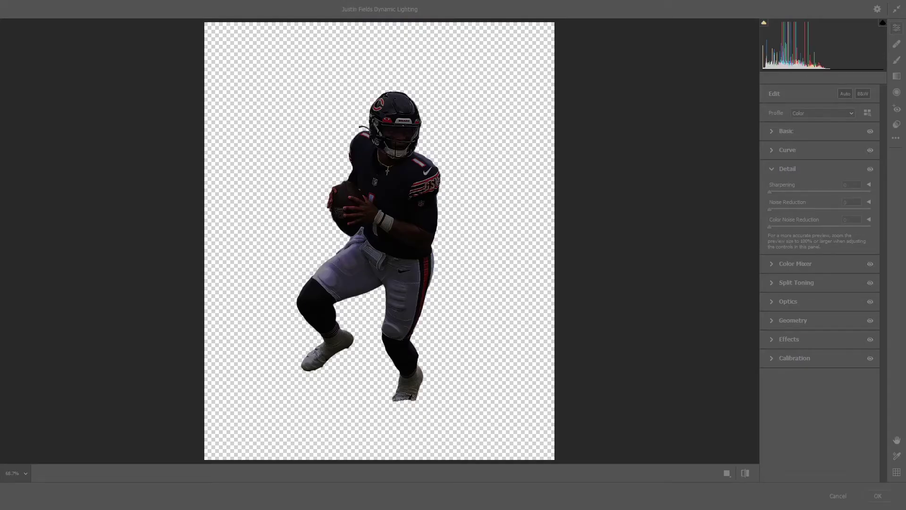
mouse_move(820, 207)
left_mouse_down()
mouse_move(811, 206)
mouse_move(825, 220)
mouse_move(813, 235)
left_mouse_up()
left_click_drag(820, 249, 824, 235)
mouse_move(822, 249)
left_mouse_down()
mouse_move(813, 249)
mouse_move(823, 263)
mouse_move(809, 277)
left_mouse_up()
key("Return")
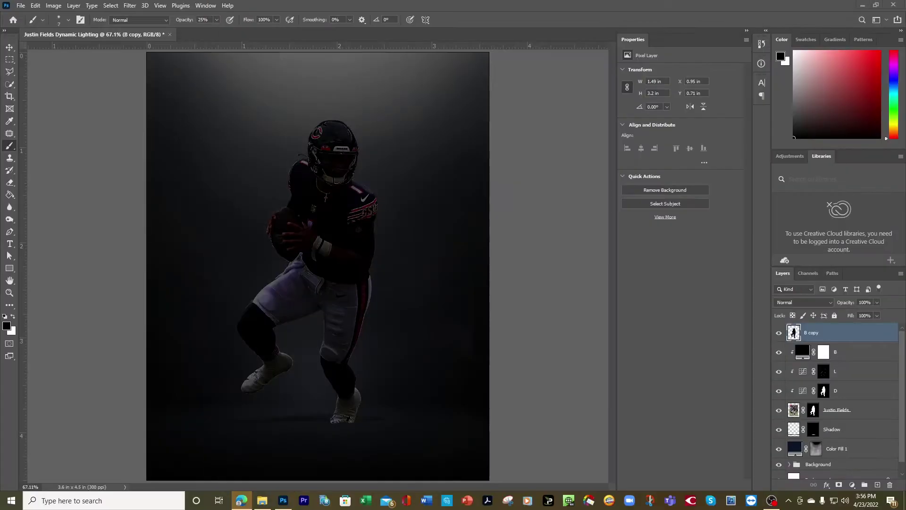
Give B copy a hiding black mask and set up a white brush at size 80.
left_click(838, 485, "alt")
key("x")
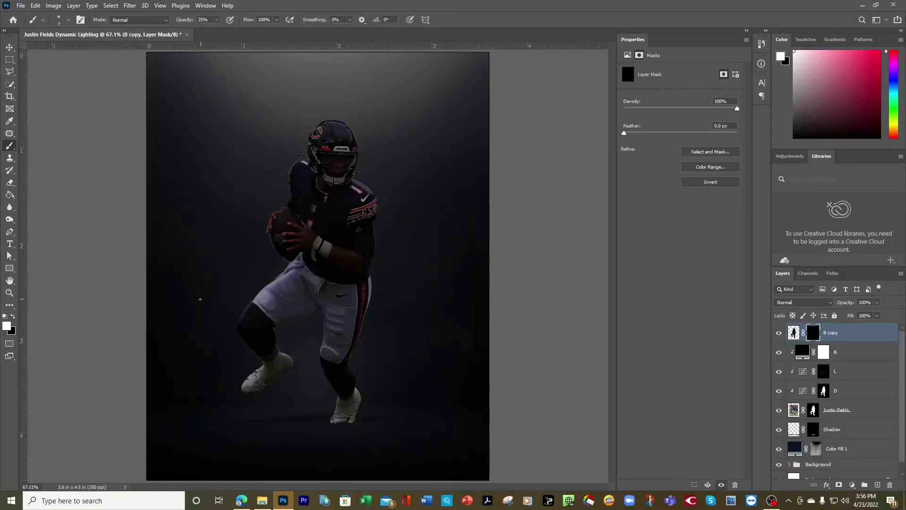
scroll(316, 287, "up", 4)
key("bracketright")
key("bracketright")
key("bracketright")
scroll(330, 283, "down", 1)
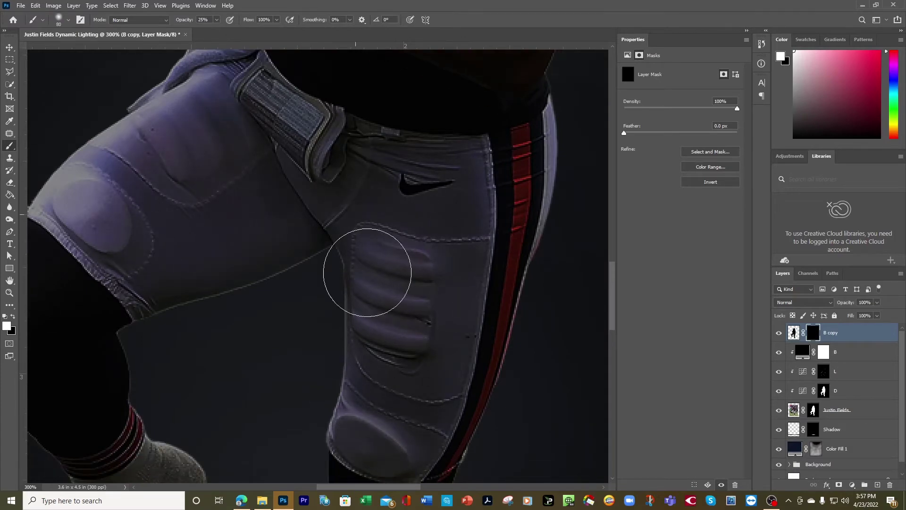
scroll(392, 349, "down", 5)
scroll(439, 415, "down", 2)
scroll(331, 415, "up", 3)
scroll(283, 425, "left", 4)
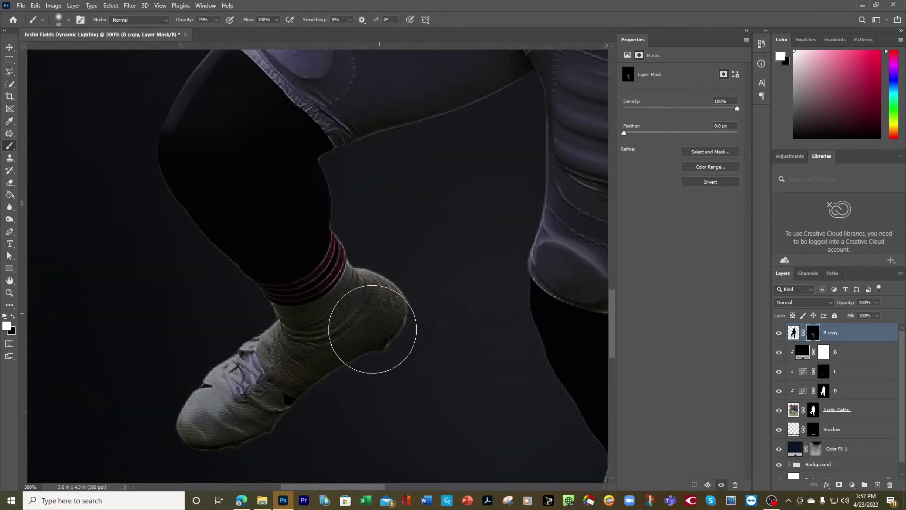
scroll(302, 284, "up", 2)
scroll(425, 307, "up", 3)
scroll(378, 349, "up", 3)
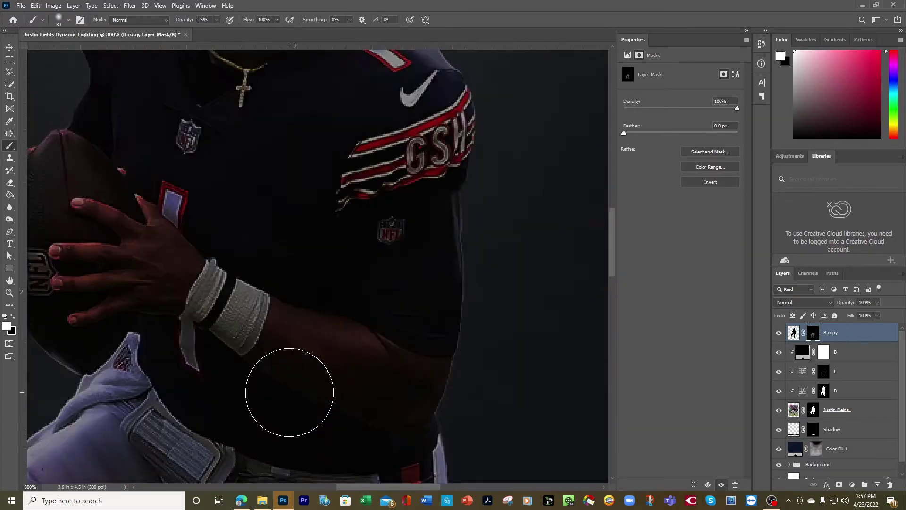
scroll(321, 339, "down", 1)
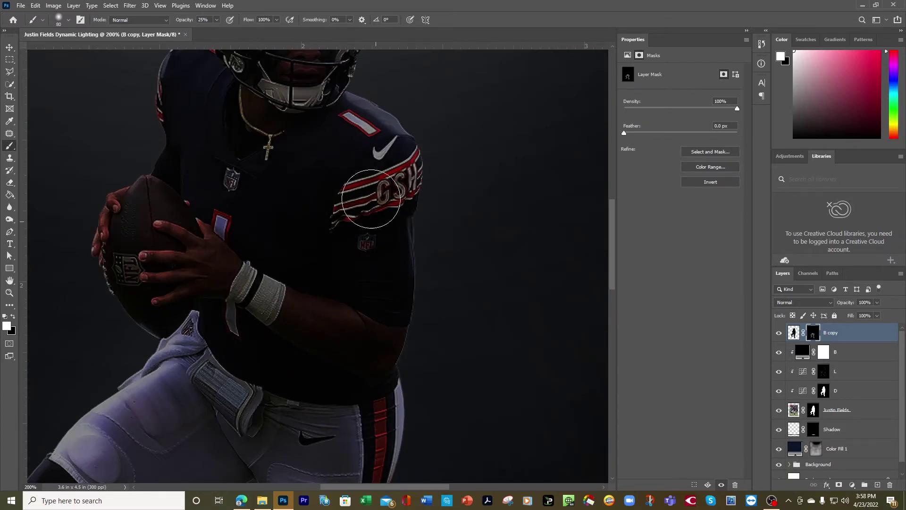
scroll(155, 205, "up", 3)
scroll(277, 228, "up", 1)
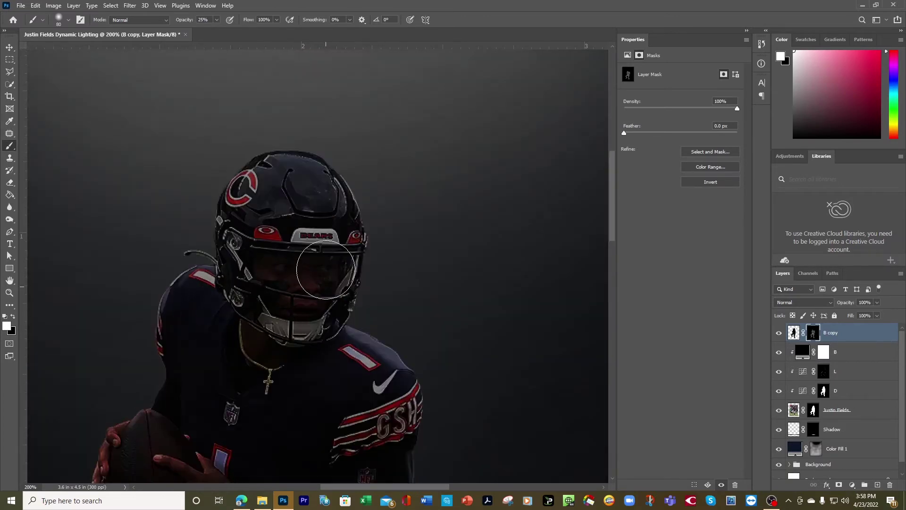
Clip B copy, lower its opacity to 91%, and rename it Exp. Dark.
left_click(845, 342, "alt")
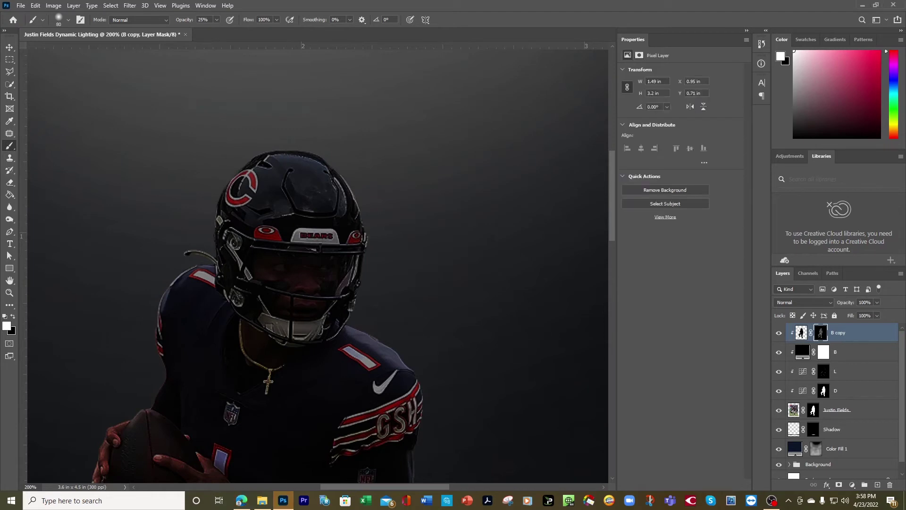
left_click_drag(847, 303, 847, 315)
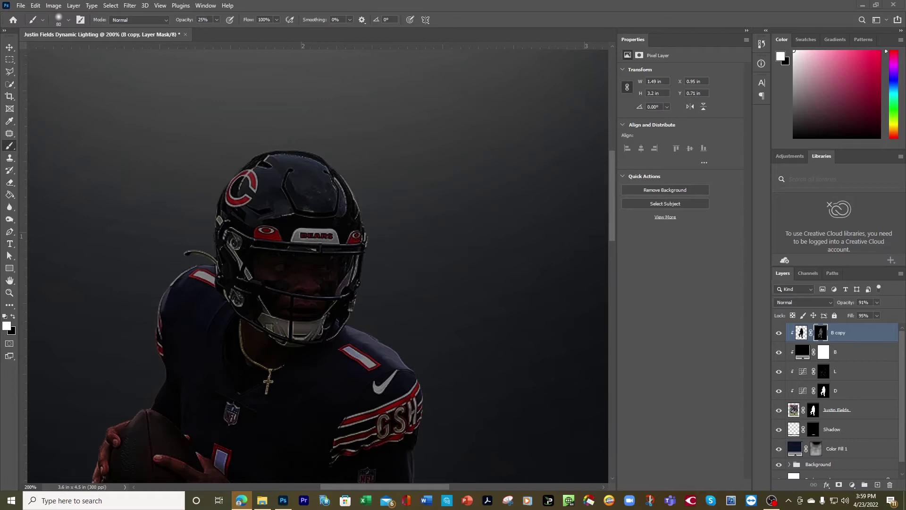
double_click(838, 333)
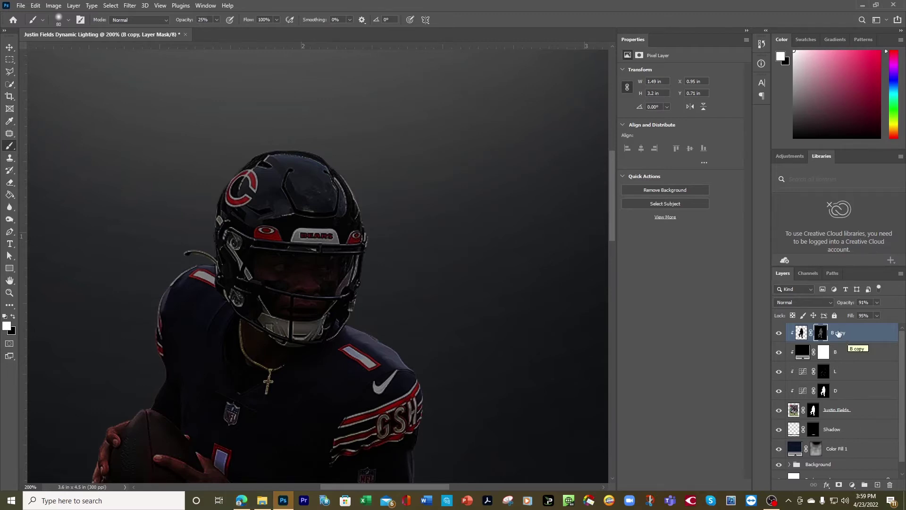
type("Exp. Dark")
key("Return")
Add a white Solid Color fill above Exp. Dark in Overlay mode with an inverted black mask.
left_click(852, 484)
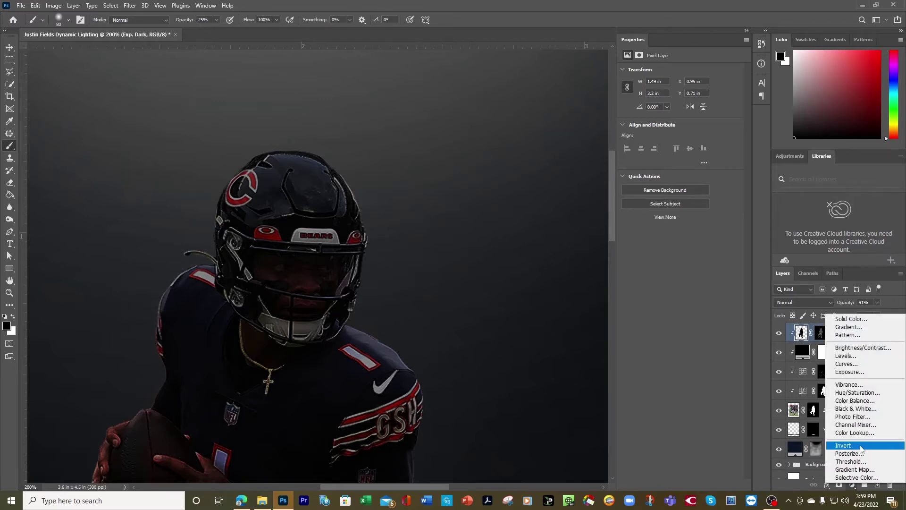
left_click(851, 319)
left_click(829, 342, "alt")
key("shift+alt+o")
key("ctrl+i")
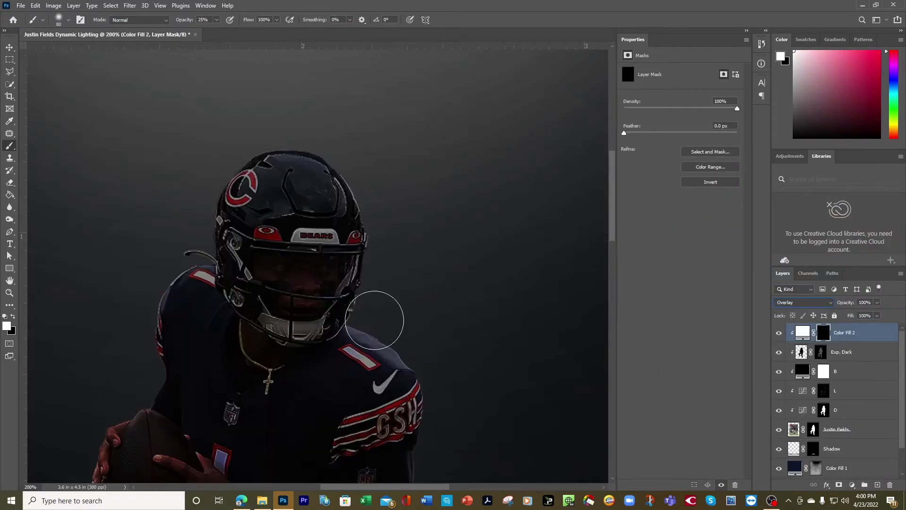
Paint light along the player's edges on the fill mask, shrinking the brush from 40 to 20.
scroll(436, 330, "down", 3)
scroll(412, 410, "down", 4)
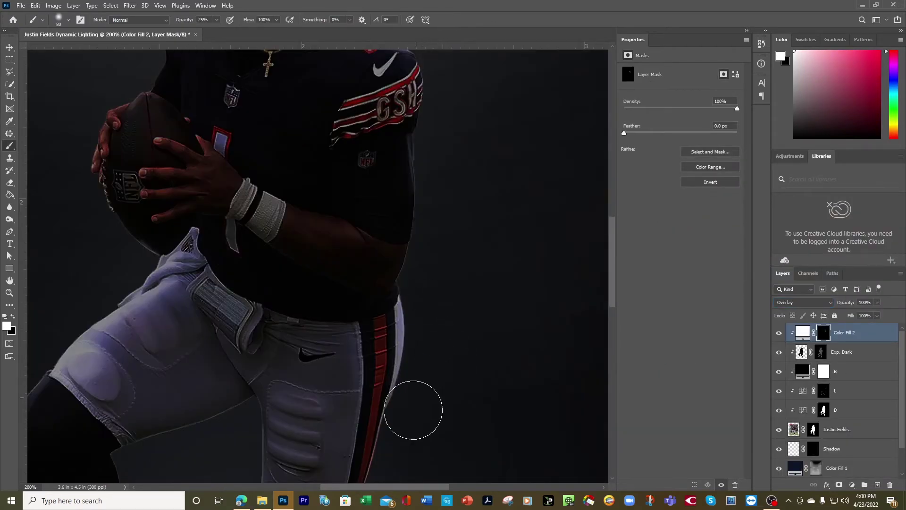
scroll(374, 310, "down", 7)
scroll(384, 338, "down", 1)
left_click_drag(406, 482, 352, 482)
key("bracketleft")
scroll(262, 333, "up", 2)
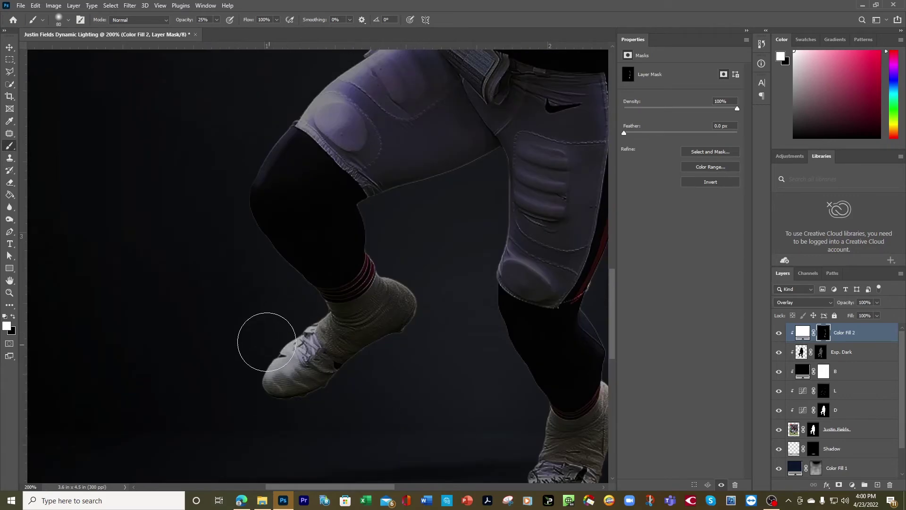
key("bracketleft")
key("bracketleft")
key("bracketleft")
scroll(380, 360, "up", 3)
scroll(263, 352, "up", 2)
scroll(390, 358, "up", 3)
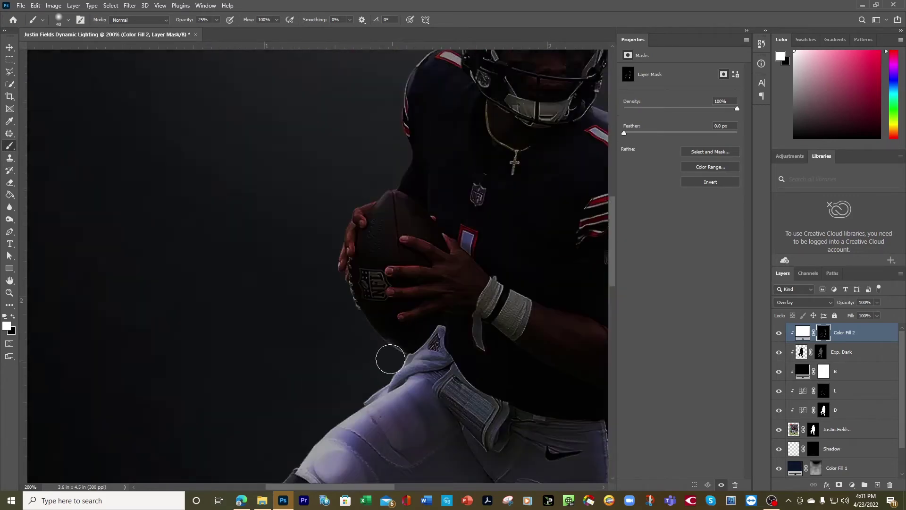
scroll(441, 253, "up", 5)
key("bracketleft")
key("bracketleft")
scroll(460, 269, "up", 2)
scroll(378, 298, "right", 5)
key("ctrl+0")
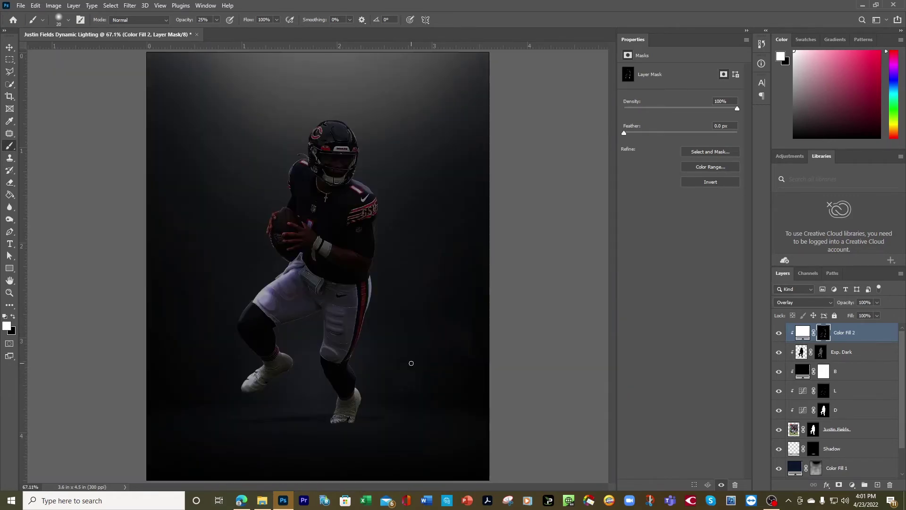
Refine the edge light with brush sizes 15 and 9, then fit the whole image.
scroll(493, 337, "up", 3)
scroll(493, 337, "up", 4)
scroll(493, 337, "down", 2)
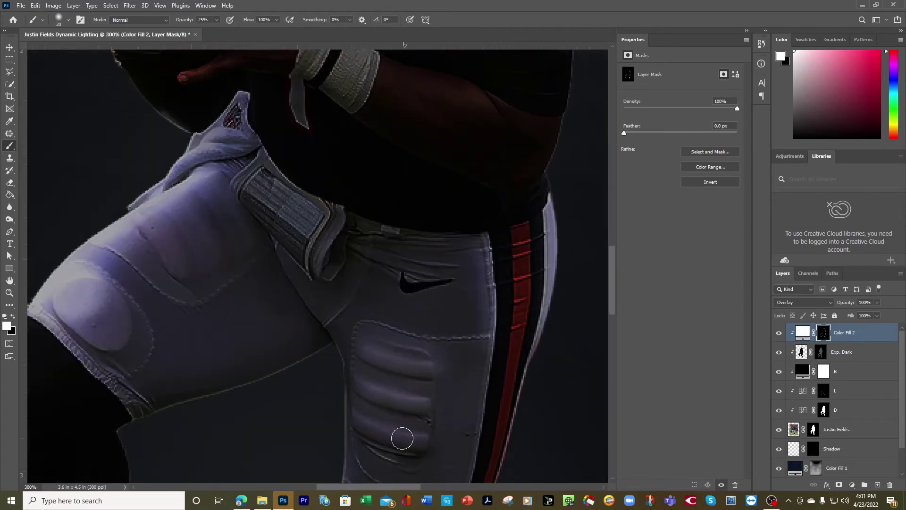
scroll(401, 435, "down", 3)
scroll(331, 406, "up", 10)
scroll(295, 380, "down", 1)
scroll(294, 380, "up", 4)
key("bracketleft")
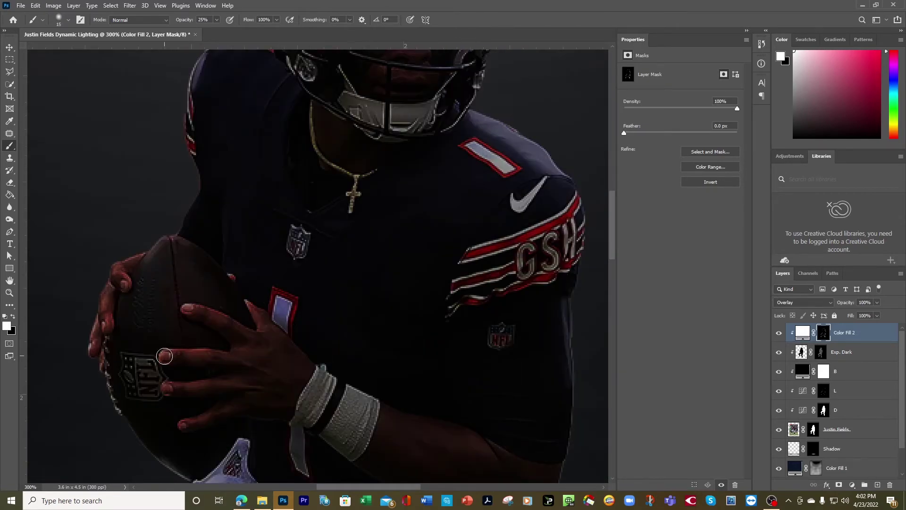
scroll(299, 307, "up", 2)
key("bracketleft")
key("bracketleft")
scroll(368, 328, "up", 2)
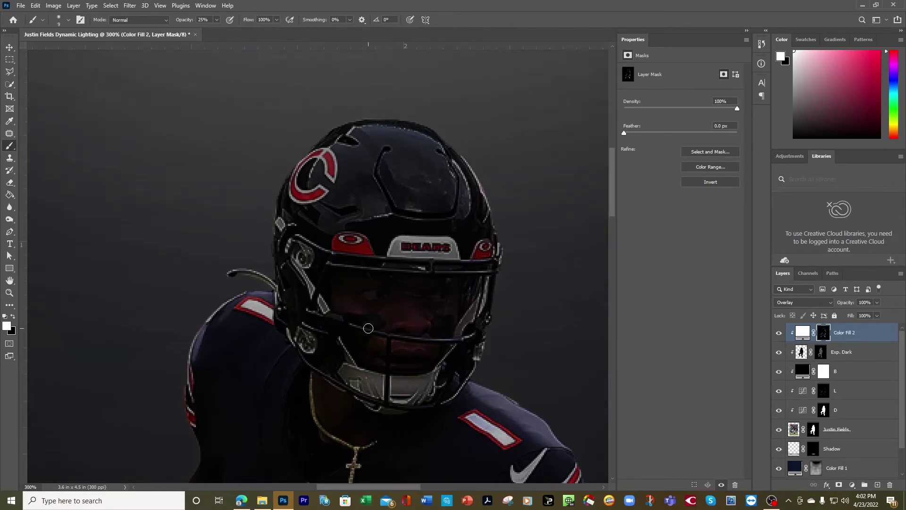
key("ctrl+0")
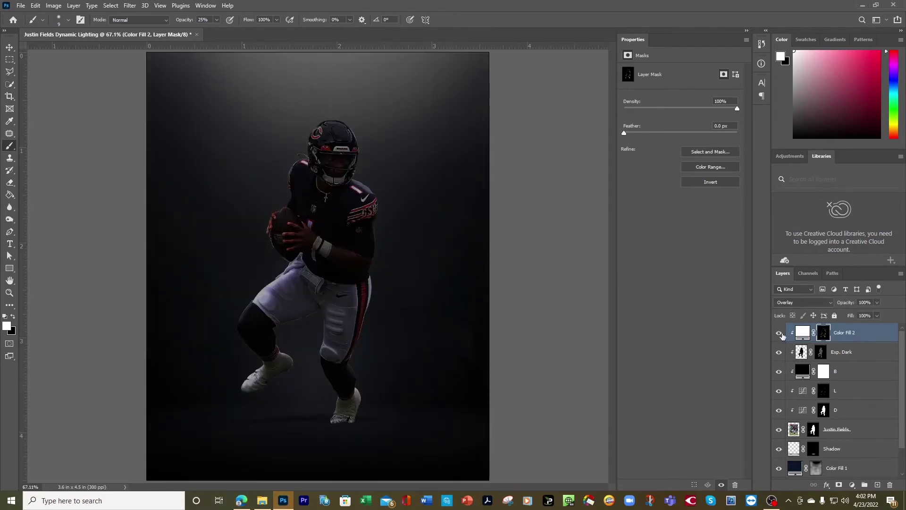
Add a steeply darkening Curves layer at 75% opacity with an inverted mask.
left_click(852, 484)
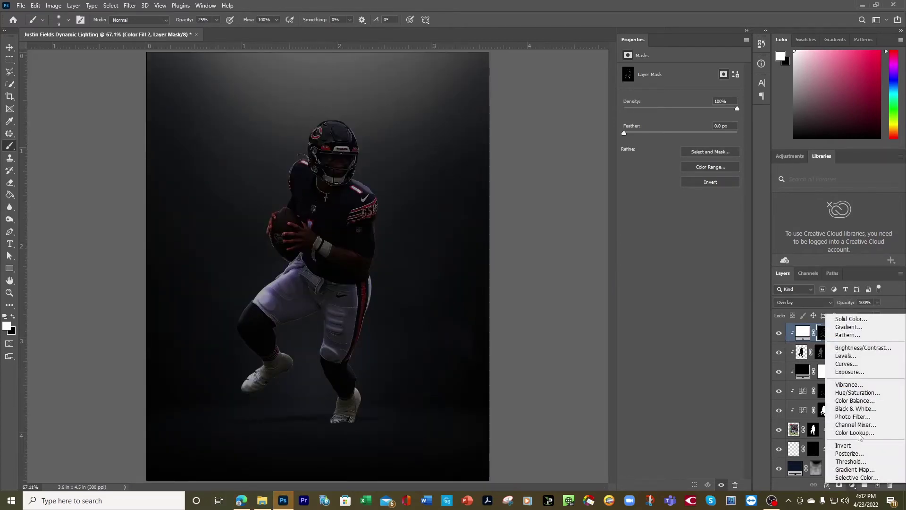
left_click(845, 383)
left_click_drag(674, 159, 721, 165)
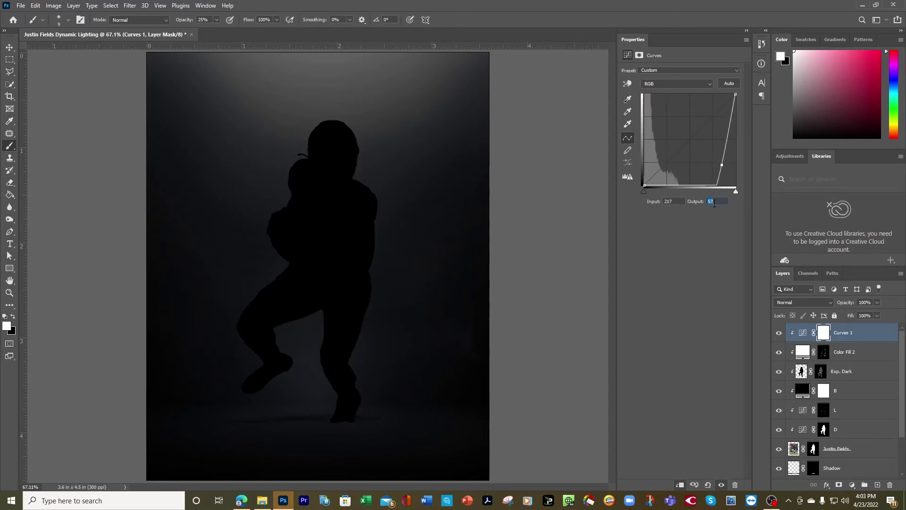
mouse_move(849, 302)
left_mouse_down()
mouse_move(837, 306)
mouse_move(849, 316)
left_mouse_up()
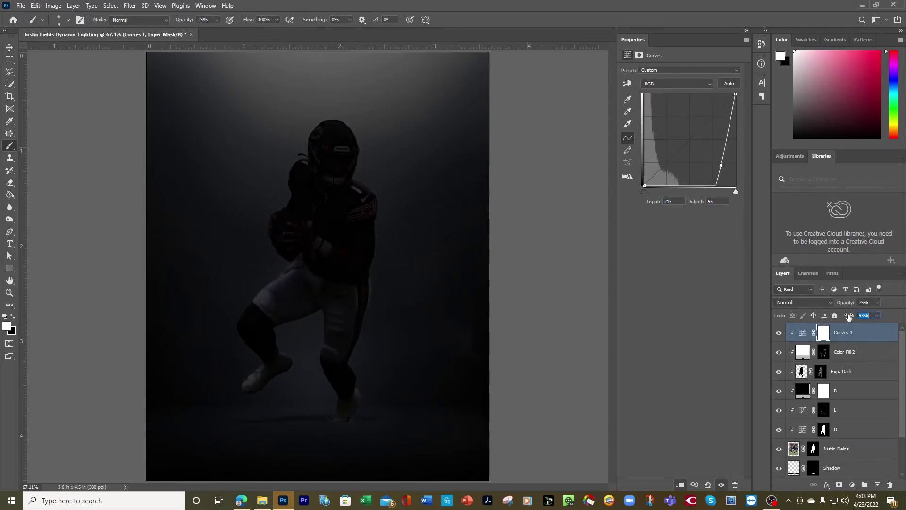
key("ctrl+i")
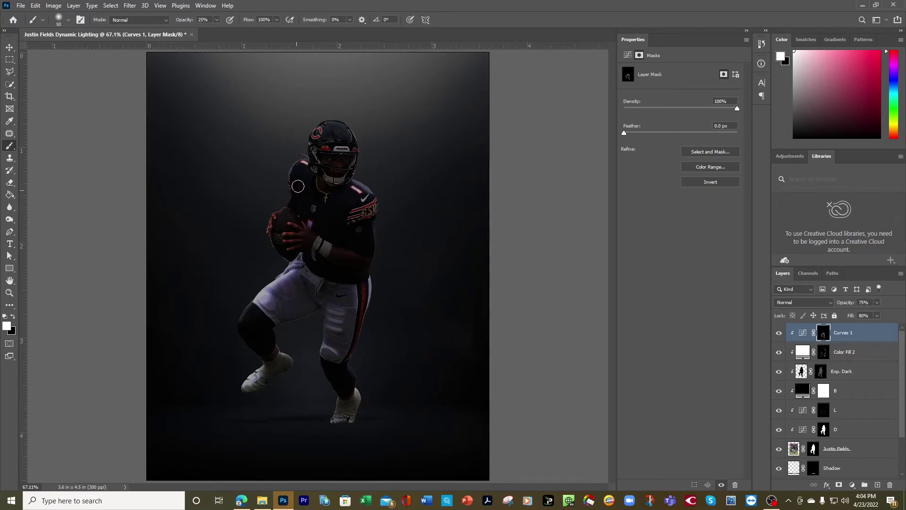
left_click(241, 501)
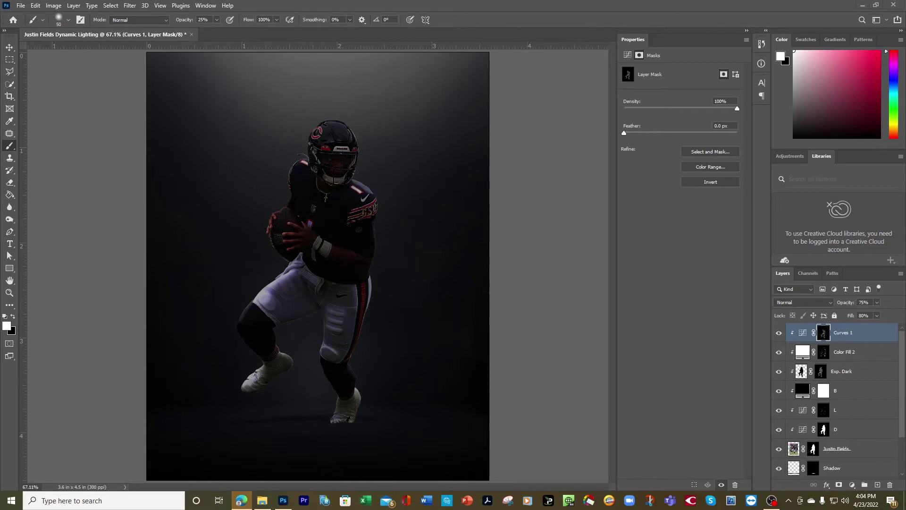
Group the player's layers together and start renaming the group.
left_click(832, 467, "shift")
key("ctrl+g")
double_click(814, 329)
Name the group Mask and set the particles layer to Color Dodge.
type("Mask")
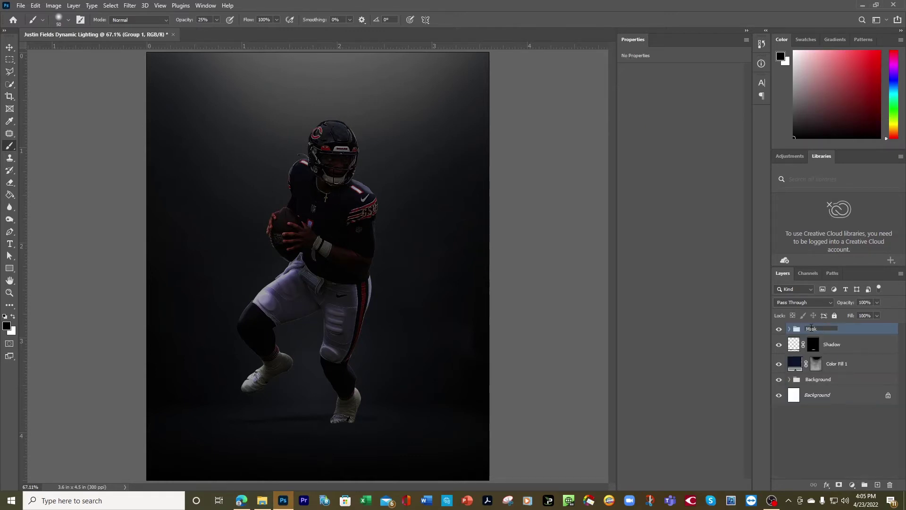
key("Return")
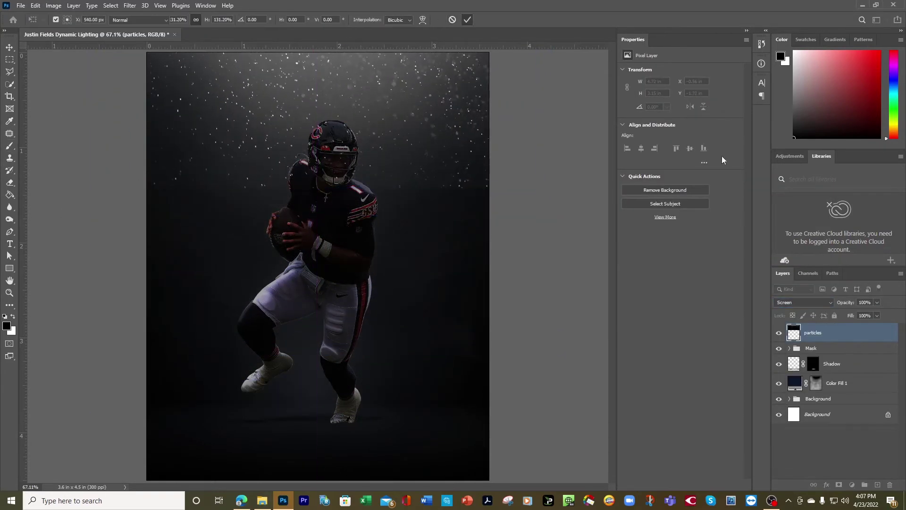
left_click(802, 302)
left_click(798, 347)
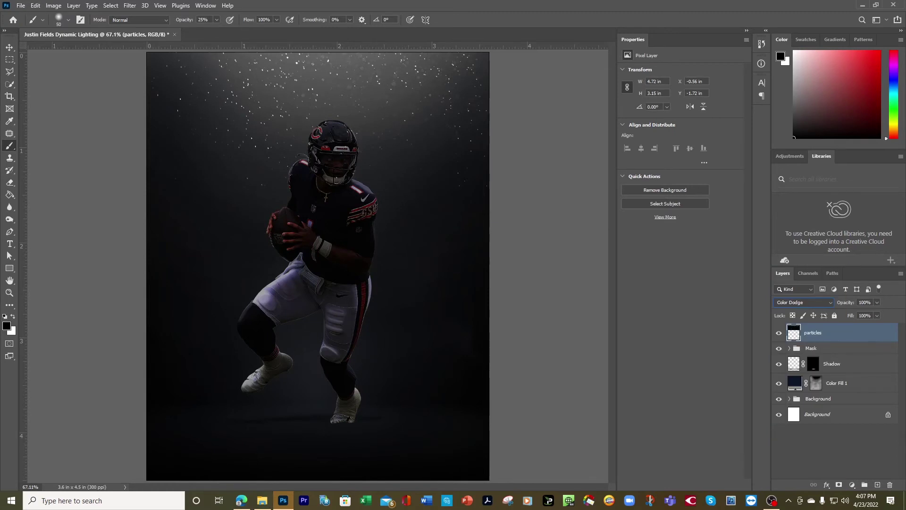
Move the particles up toward the top and add a layer mask.
key("ctrl+t")
left_click_drag(376, 145, 376, 84)
key("Return")
key("b")
left_click(839, 485)
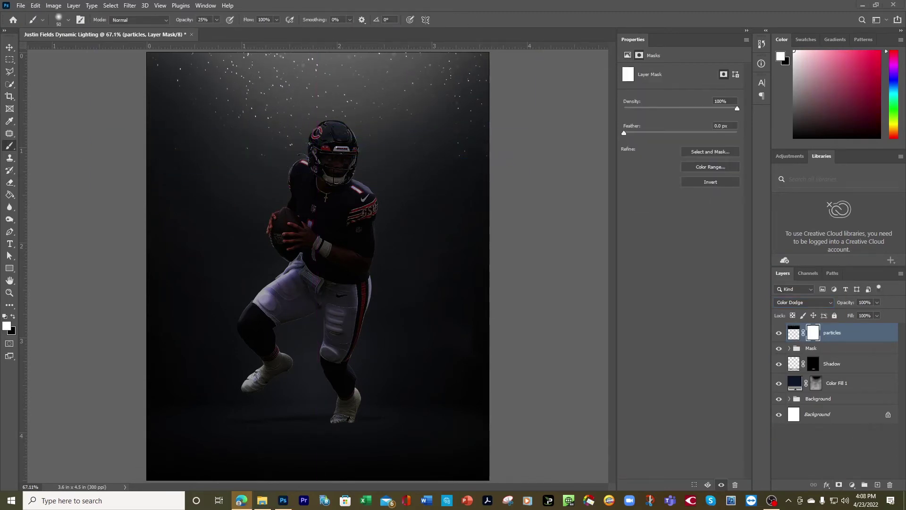
Fill the particles mask black and reveal particles across the top with a 1000 white brush.
key("ctrl+i")
key("x")
key("0")
key("bracketright")
key("bracketright")
key("bracketright")
mouse_move(192, 141)
left_mouse_down()
mouse_move(364, 151)
mouse_move(151, 172)
left_mouse_up()
Move the particles layer further down the image, then return to its mask at 33.3% zoom.
left_click(794, 333)
key("ctrl+t")
mouse_move(376, 154)
left_mouse_down()
mouse_move(401, 232)
mouse_move(391, 271)
mouse_move(400, 251)
left_mouse_up()
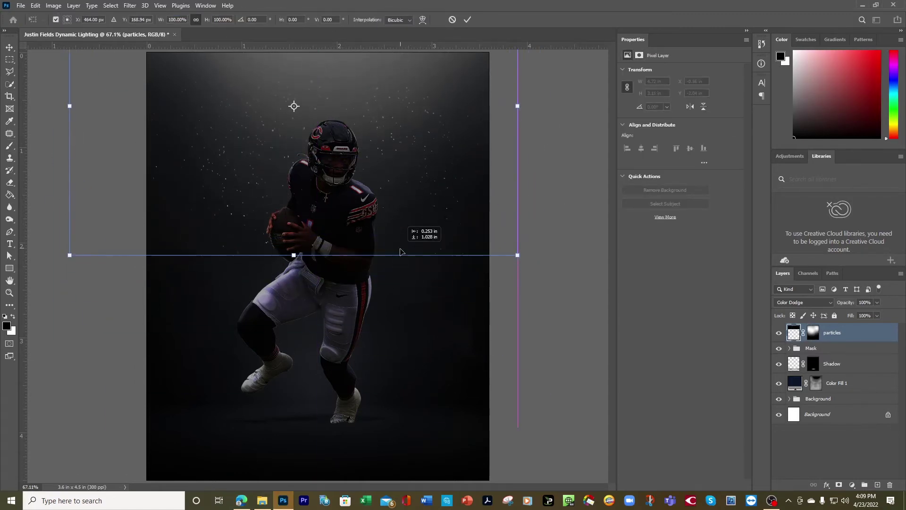
key("Return")
key("b")
key("ctrl+minus")
key("ctrl+backslash")
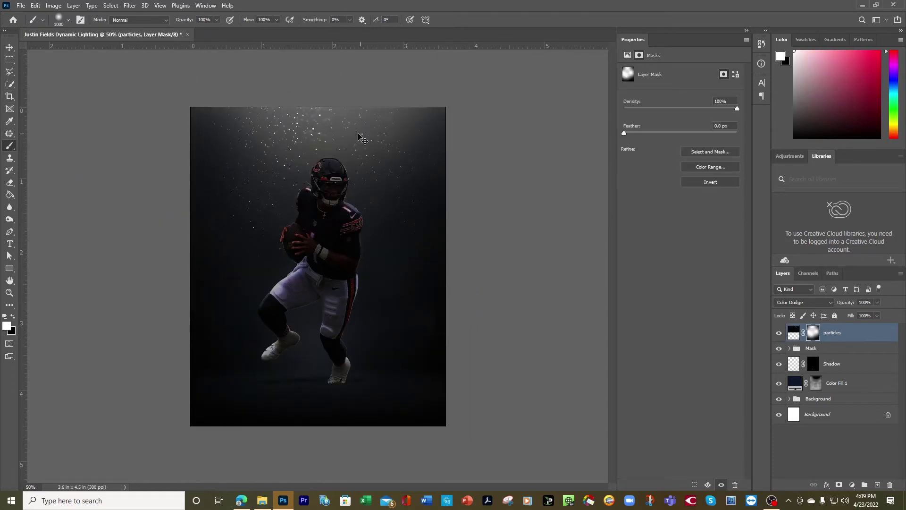
key("ctrl+minus")
Refill the mask black and repaint particles near the top with a 600 brush at 54% opacity, 79% flow.
key("ctrl+t")
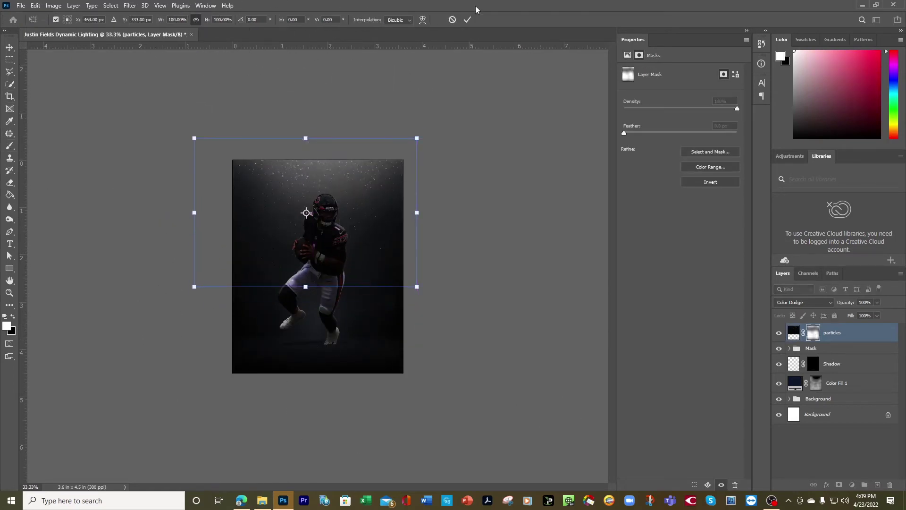
key("Escape")
key("ctrl+BackSpace")
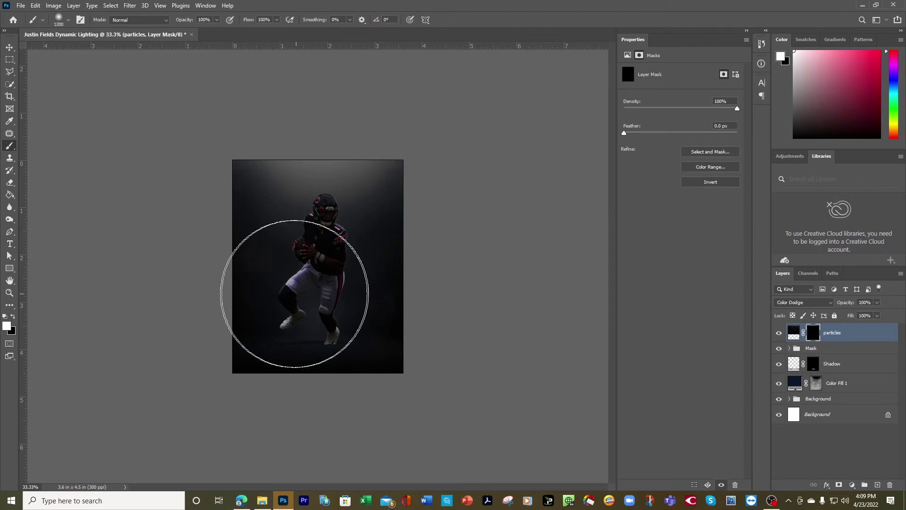
key("bracketleft")
key("bracketleft")
key("bracketleft")
left_click_drag(241, 204, 208, 59)
key("5")
key("4")
left_click_drag(249, 19, 251, 22)
Paint black to hide particles over the player, then add a new empty layer above.
key("ctrl+plus")
key("ctrl+plus")
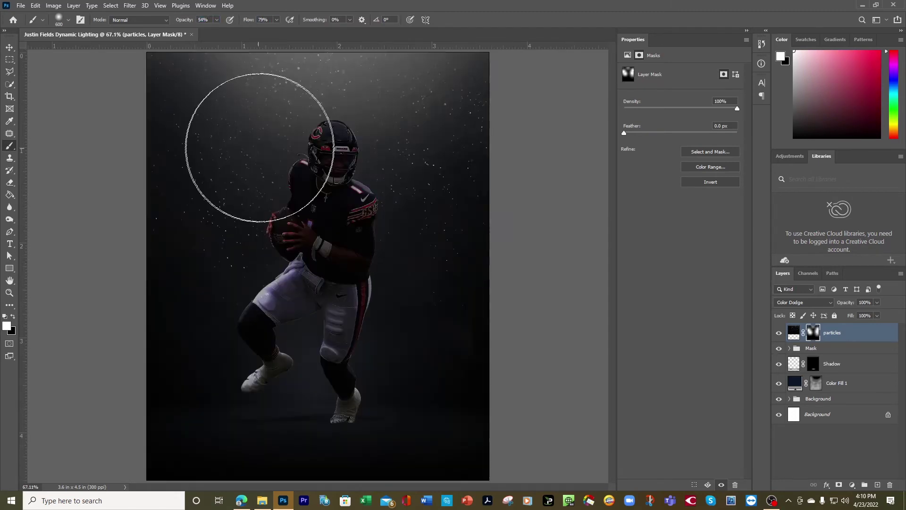
key("x")
mouse_move(260, 147)
left_mouse_down()
mouse_move(445, 283)
mouse_move(237, 198)
left_mouse_up()
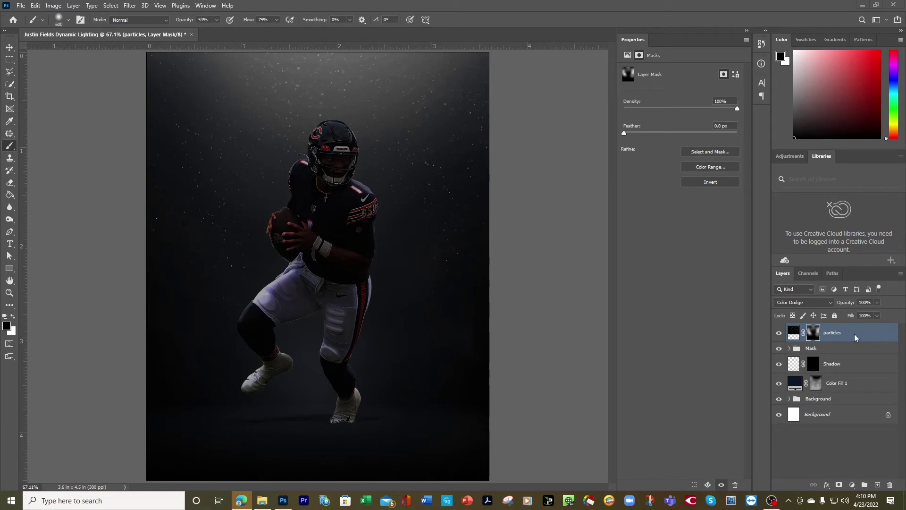
key("ctrl+shift+alt+n")
Pick a dark navy painting colour, set Layer 2 to Color Dodge, and use a 1200 brush at full opacity.
left_click(781, 57)
left_click(870, 224)
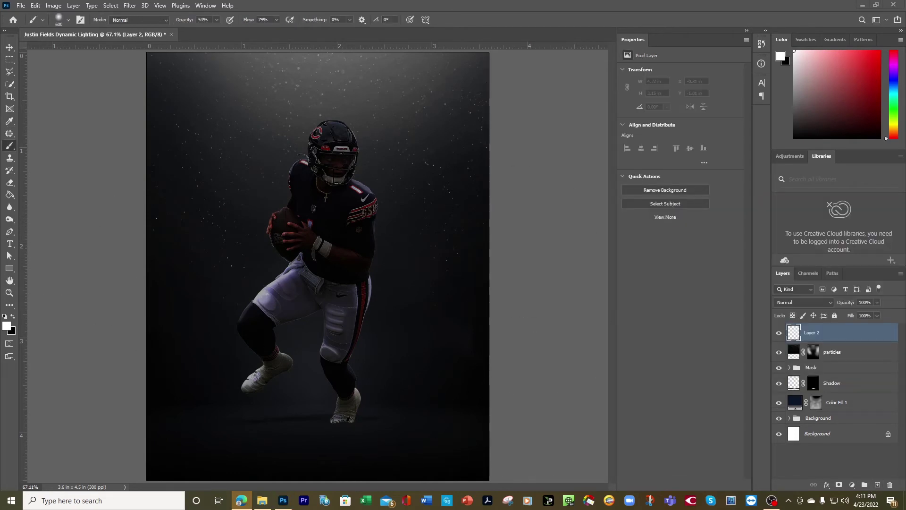
left_click(6, 326)
left_click(870, 225)
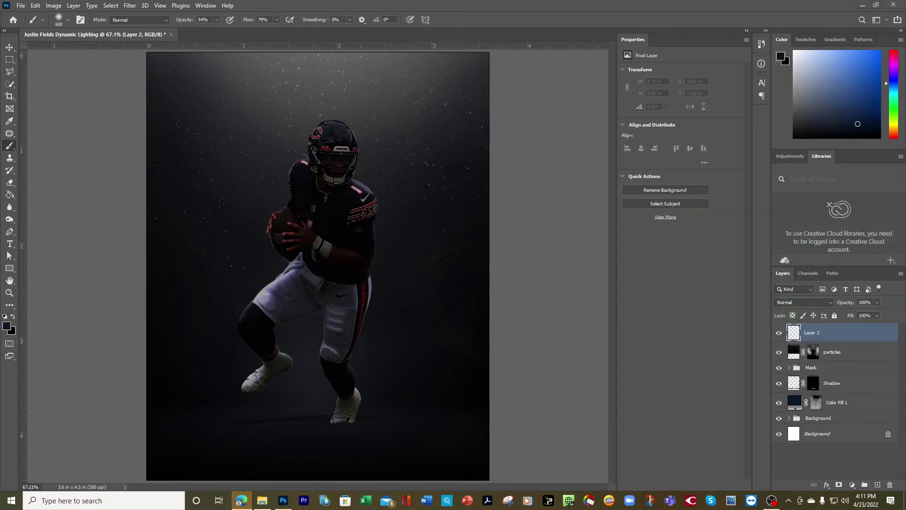
key("0")
key("shift+0")
key("shift+alt+d")
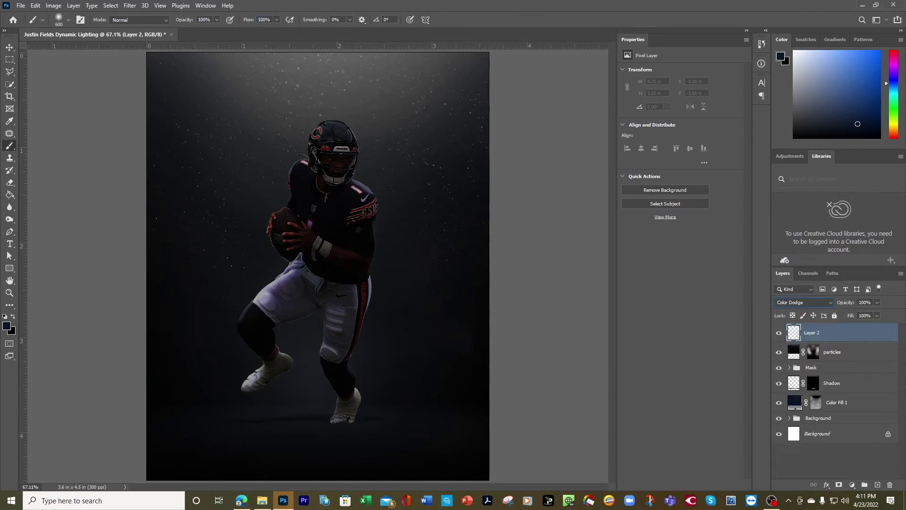
key("ctrl+minus")
key("ctrl+minus")
key("bracketright")
key("bracketright")
key("bracketright")
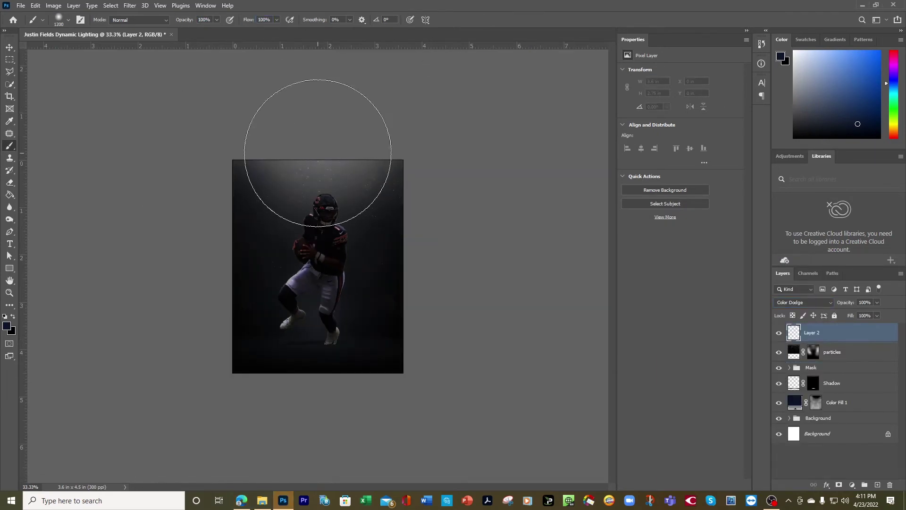
Duplicate Layer 2 and blend the copy as Linear Dodge (Add).
left_click(803, 302)
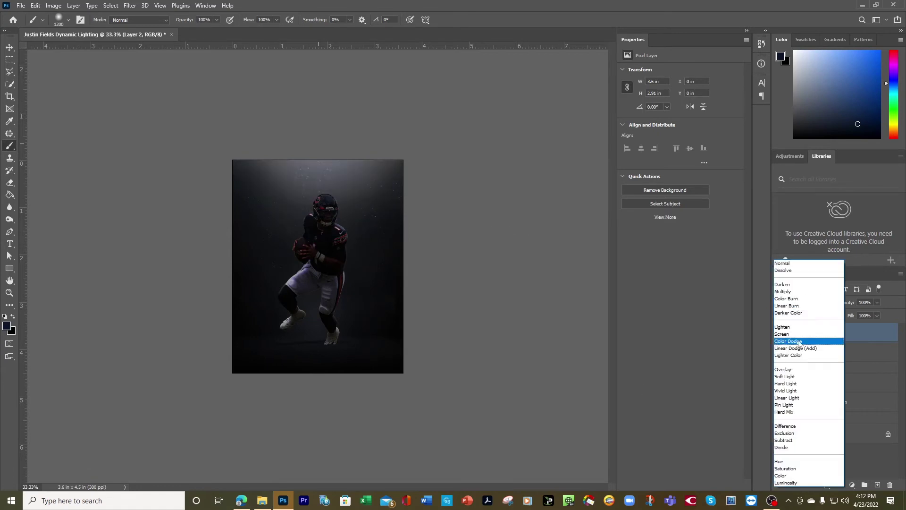
key("ctrl+j")
left_click(812, 351)
key("ctrl+0")
left_click(241, 500)
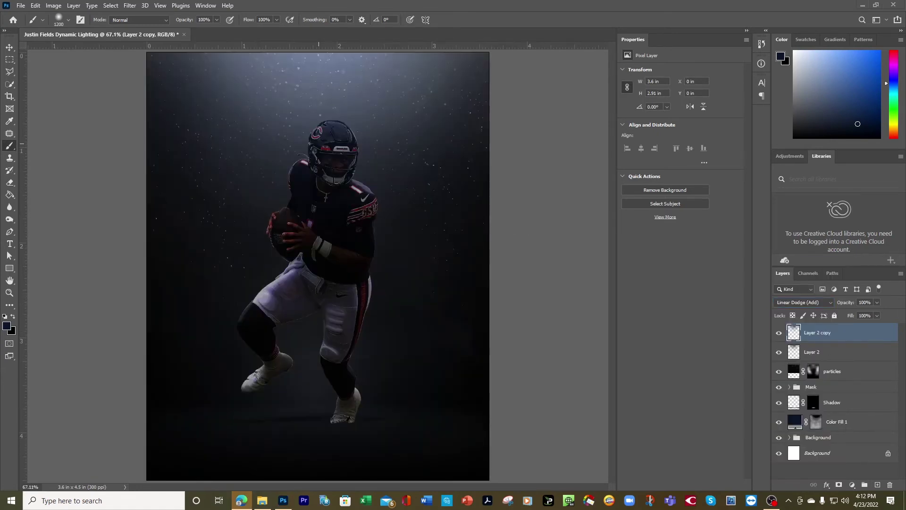
key("ctrl+z")
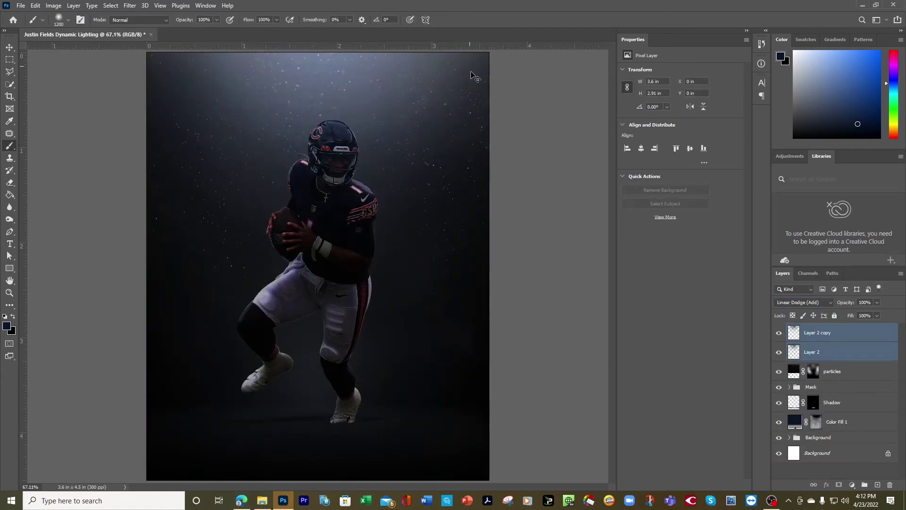
key("ctrl+z")
key("ctrl+minus")
key("ctrl+minus")
key("ctrl+shift+z")
key("ctrl+shift+z")
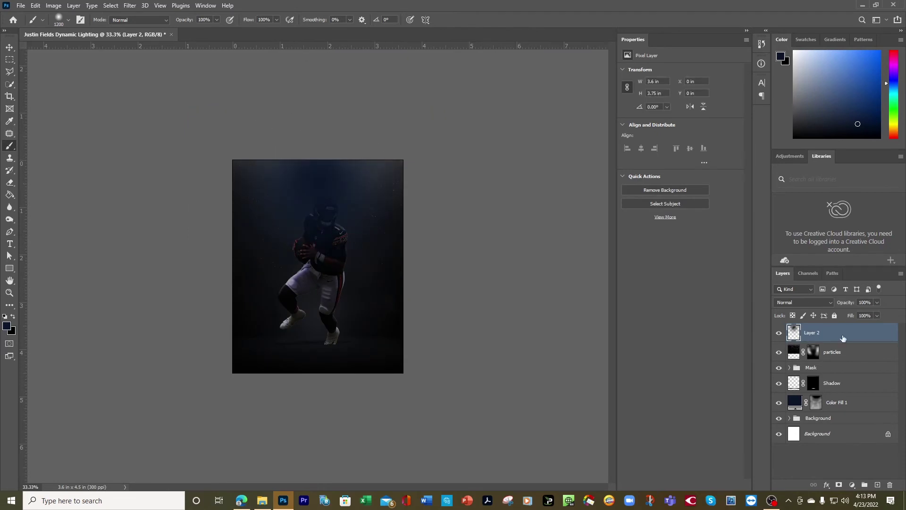
left_click(804, 302)
left_click(795, 348)
key("ctrl+0")
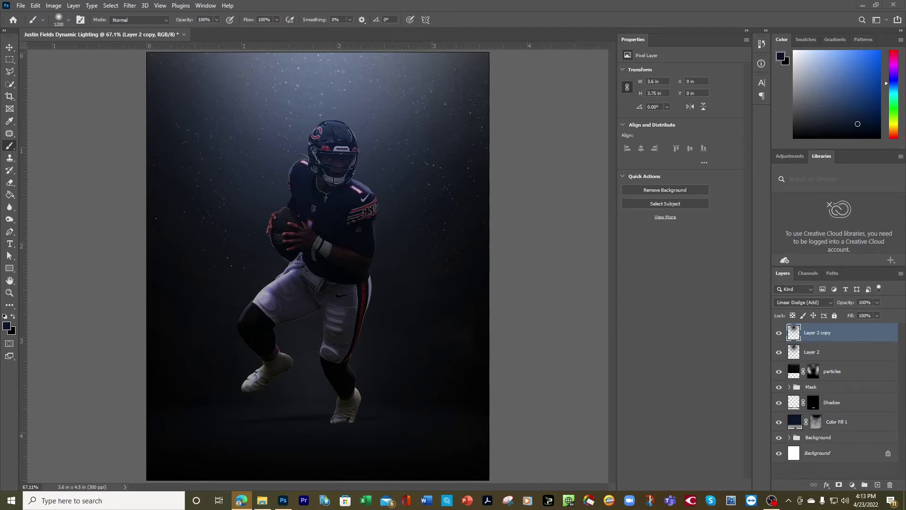
Try a pasted glow recoloured red in Color Dodge, then delete that layer.
key("ctrl+v")
key("ctrl+u")
left_click_drag(700, 248, 727, 250)
key("Return")
left_click(803, 302)
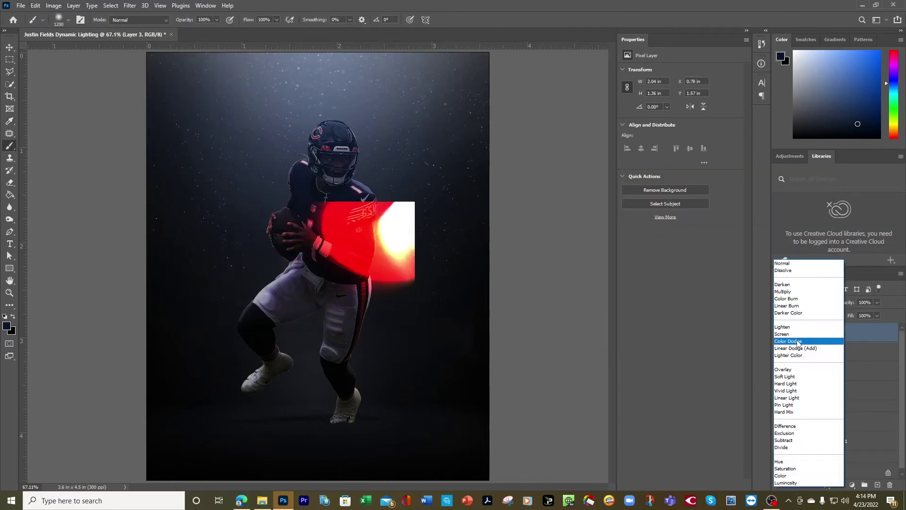
left_click(798, 341)
right_click(831, 333)
left_click(727, 158)
Darken Layer 2's mask outside the circle, then prepare a 300 black-and-white brush on Layer 2 copy.
left_click(812, 352)
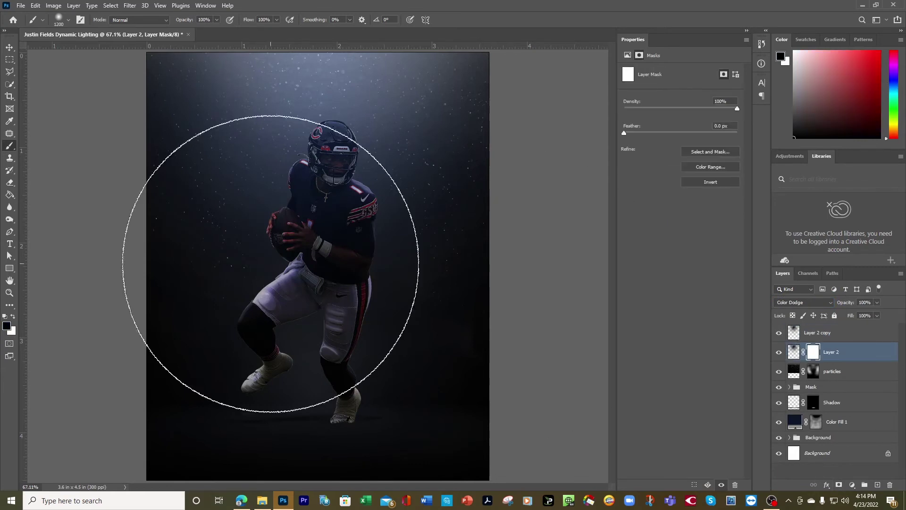
key("ctrl+d")
key("5")
key("8")
left_click(821, 333)
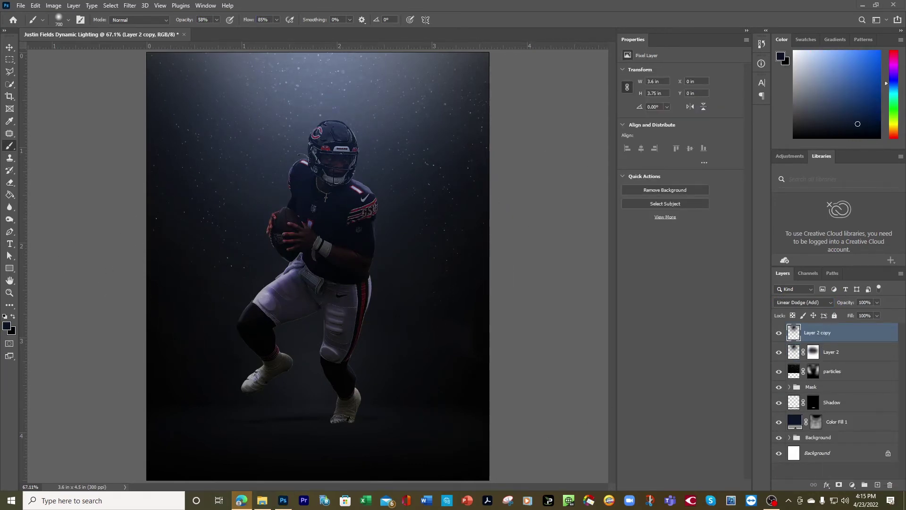
key("d")
key("bracketleft")
key("bracketleft")
key("bracketleft")
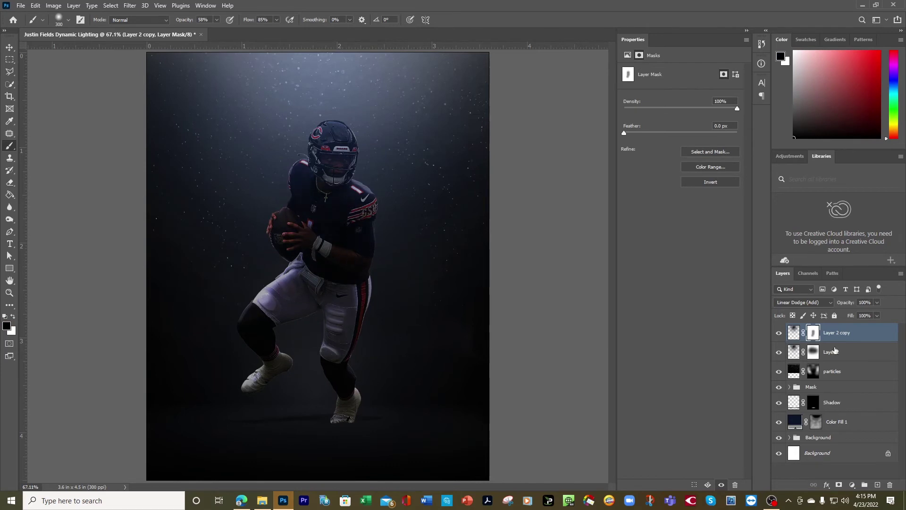
Group the particles with both light layers and start renaming the group.
left_click(832, 371, "shift")
key("ctrl+g")
double_click(816, 329)
Name the new group Overlay.
key("Return")
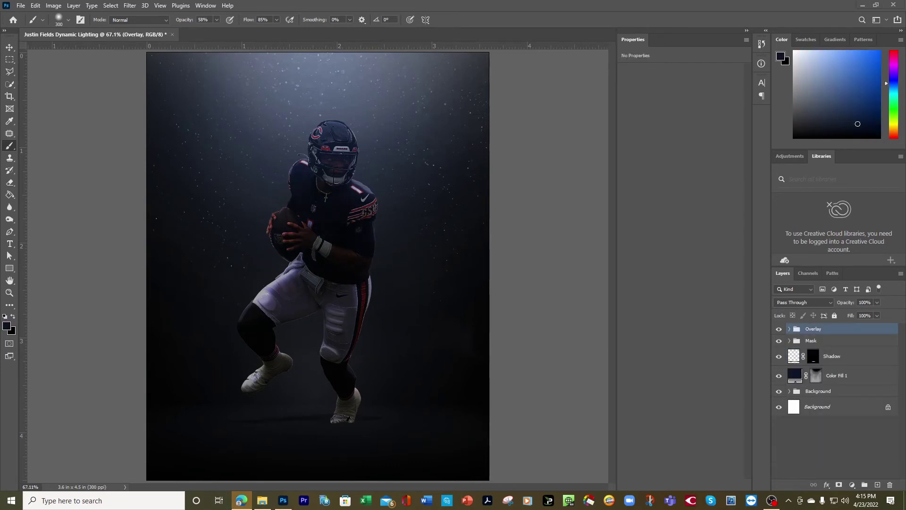
left_click(789, 329)
left_click(840, 383)
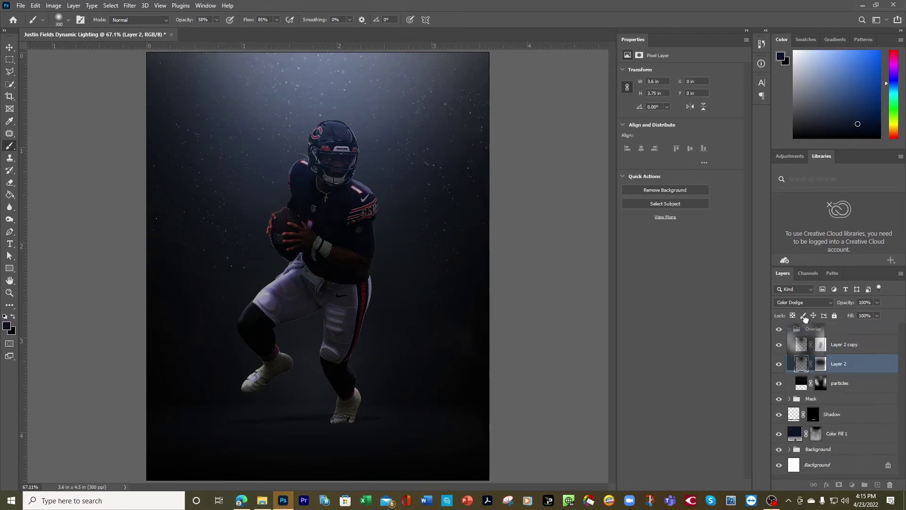
key("ctrl+z")
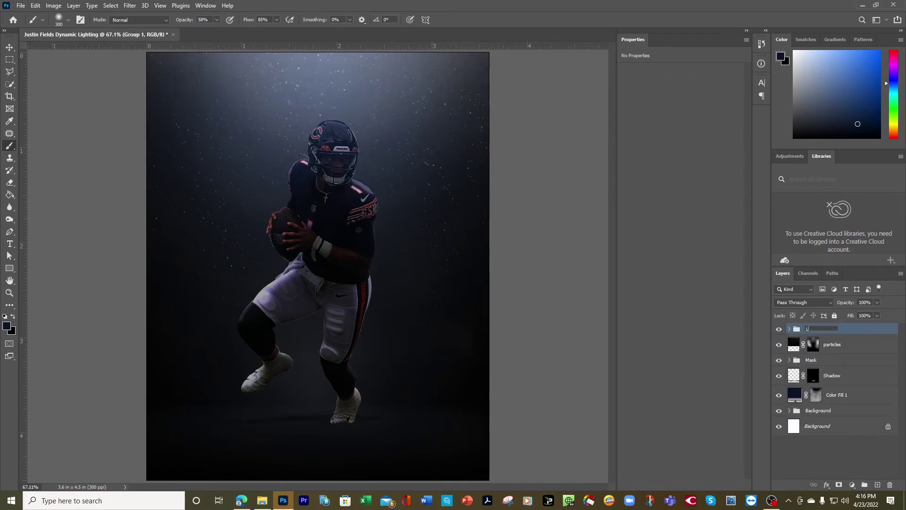
double_click(822, 328)
type("Overlay")
key("Return")
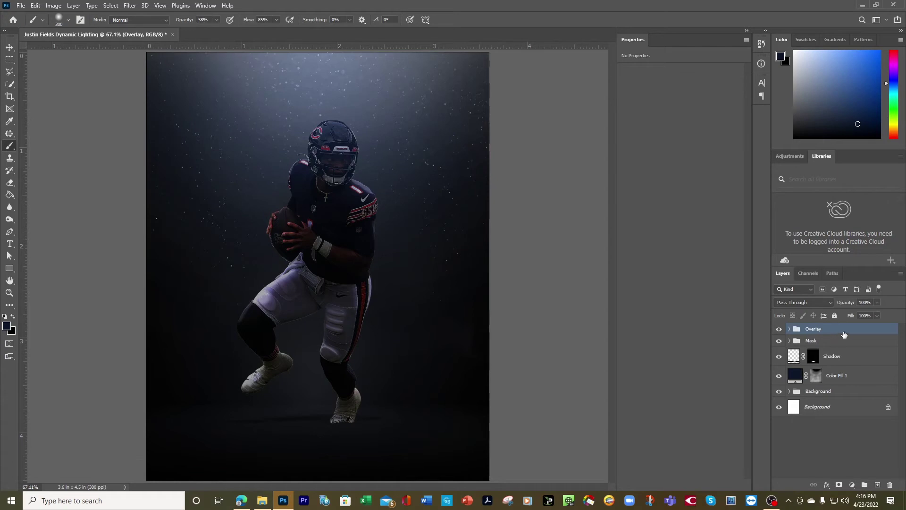
Stamp everything from Overlay down to Background into a merged Overlay copy layer.
left_click(834, 395, "shift")
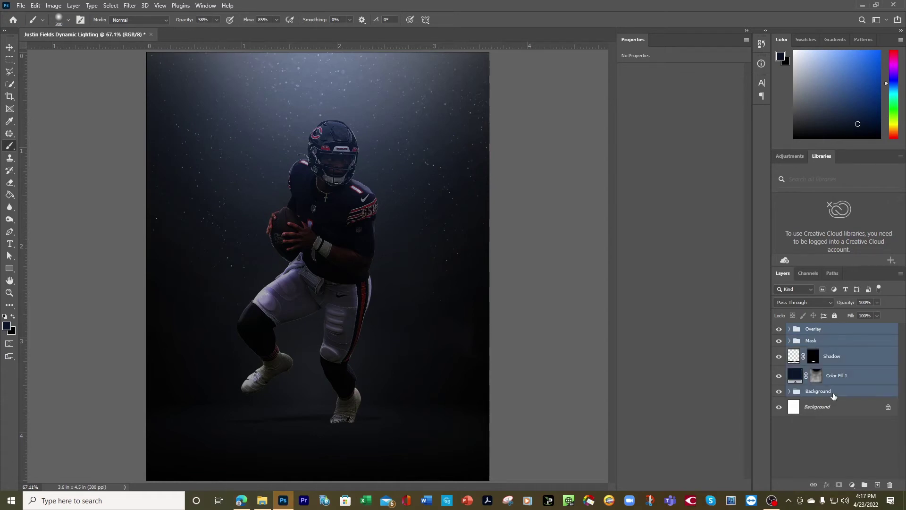
key("ctrl+alt+e")
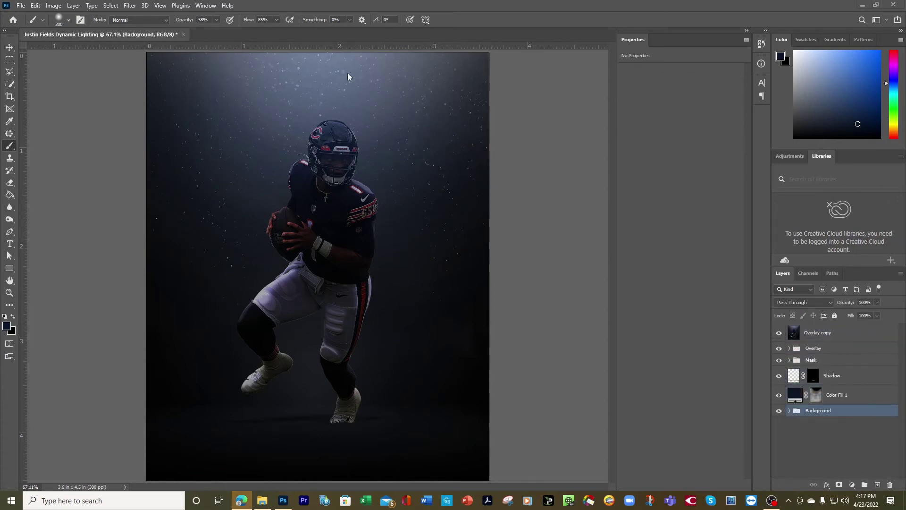
key("ctrl+shift+a")
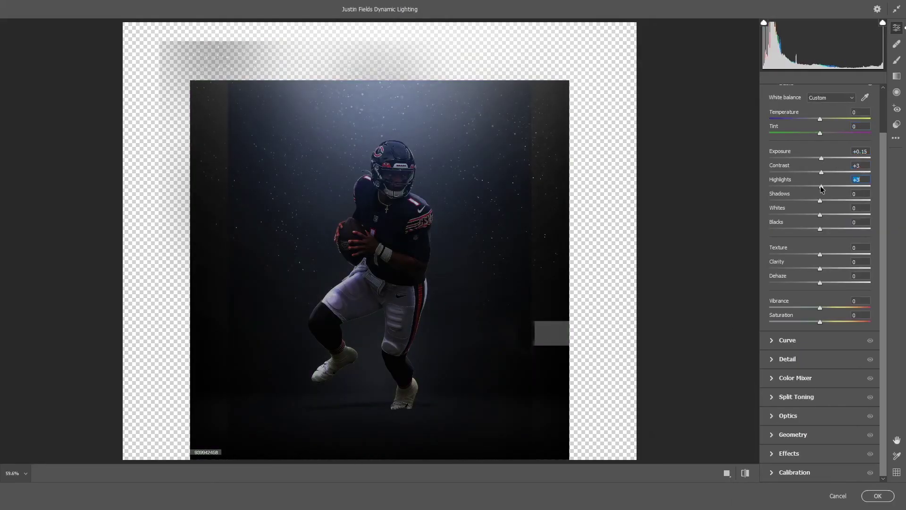
Boost highlights, whites, texture and clarity, deepen shadows and blacks, then lower layer opacity to 86%.
left_click_drag(822, 188, 823, 187)
mouse_move(820, 201)
left_mouse_down()
mouse_move(818, 229)
mouse_move(834, 268)
left_mouse_up()
left_click(877, 496)
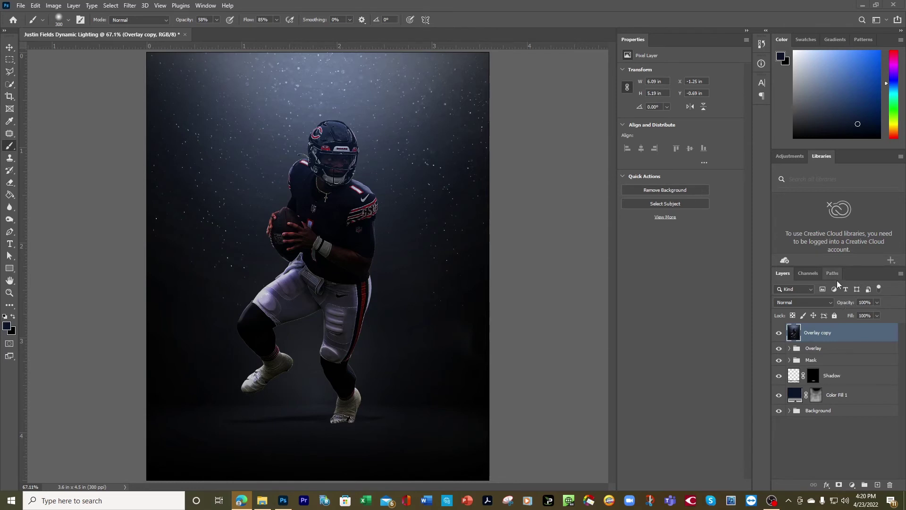
left_click_drag(845, 301, 845, 303)
Merge a copy of the layers and apply Camera Raw's B&W High Contrast preset.
left_click(241, 500)
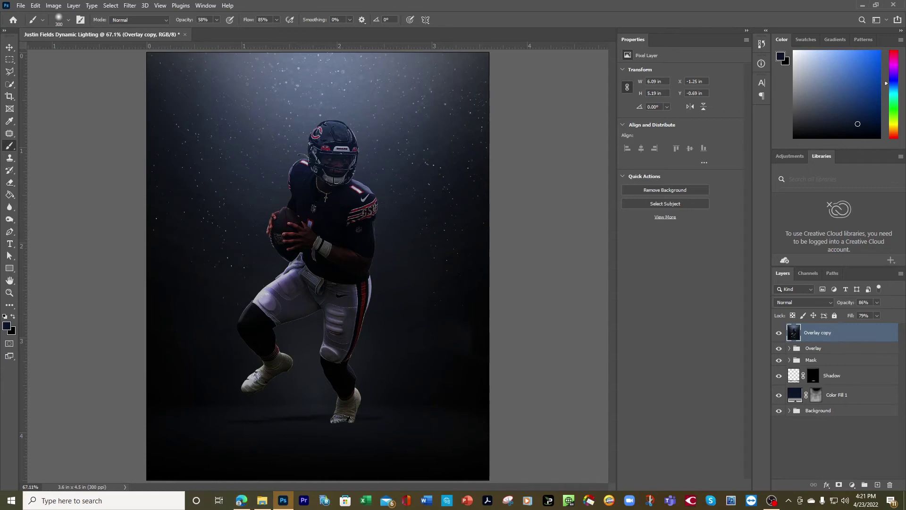
type("CWF")
key("ctrl+j")
key("ctrl+e")
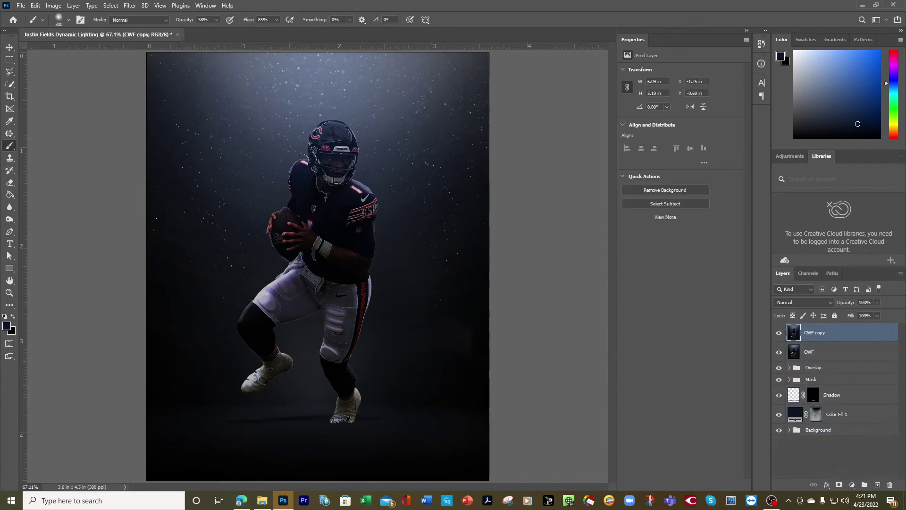
left_click(130, 5)
left_click(165, 81)
key("shift+p")
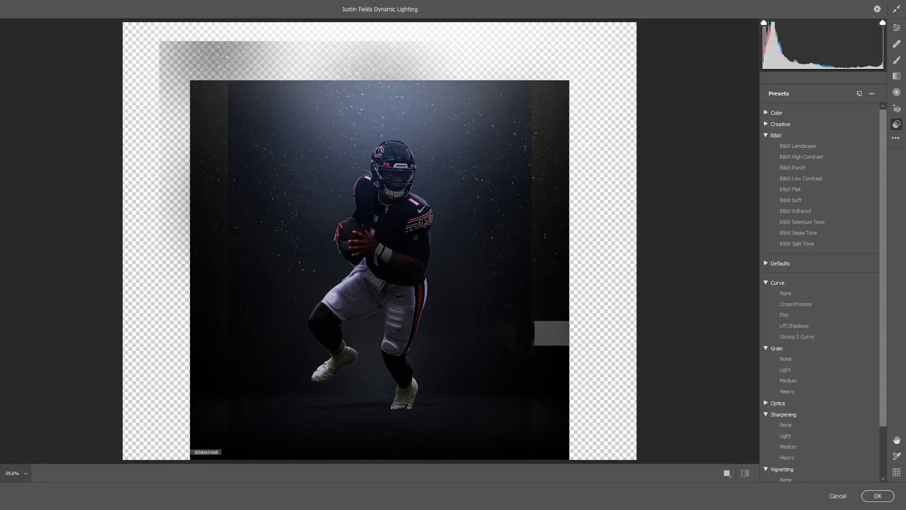
left_click(801, 157)
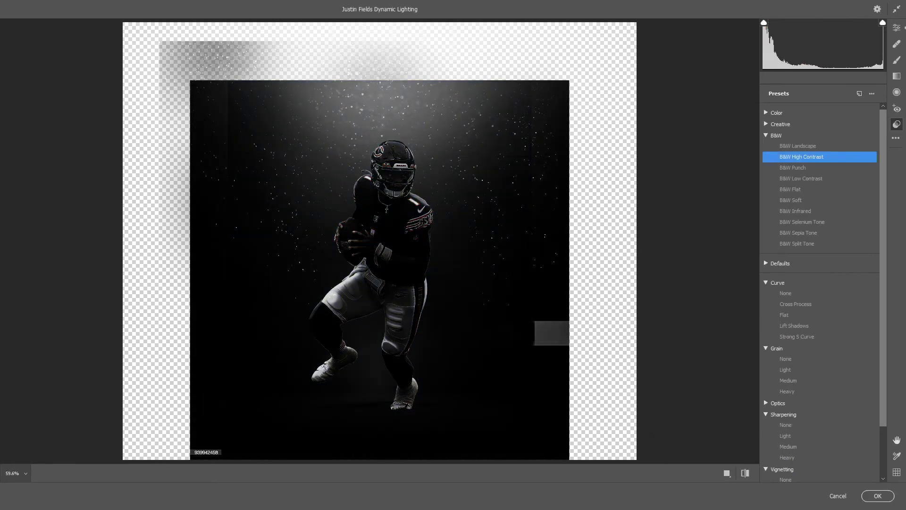
left_click(881, 496)
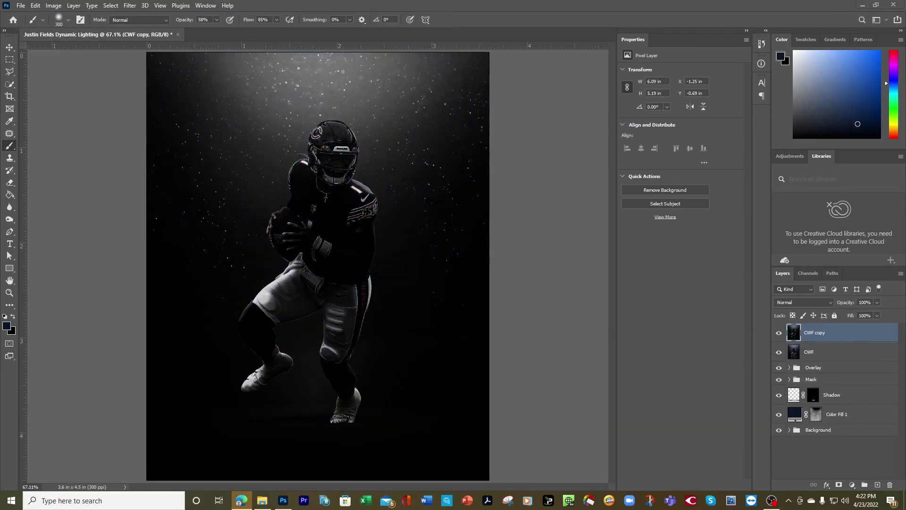
Mask the black-and-white layer and add a duplicate in Overlay blend mode.
left_click(838, 485)
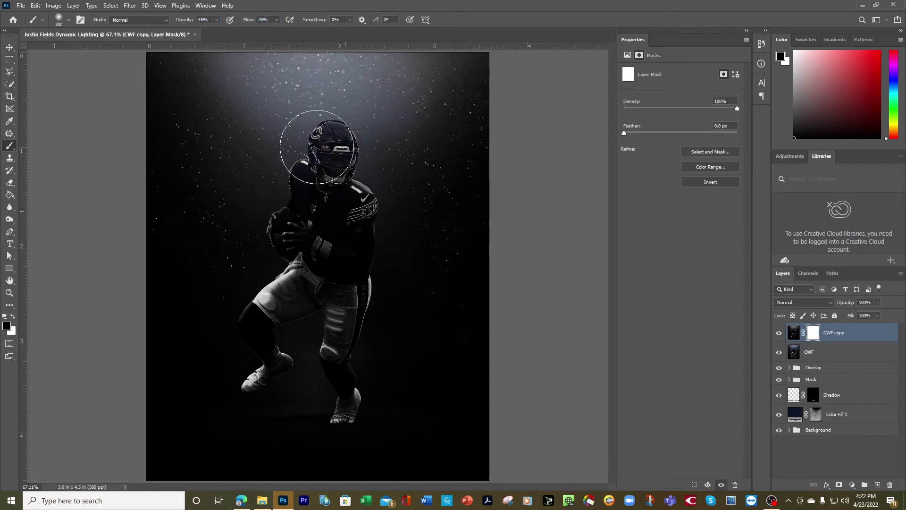
left_click_drag(245, 22, 189, 24)
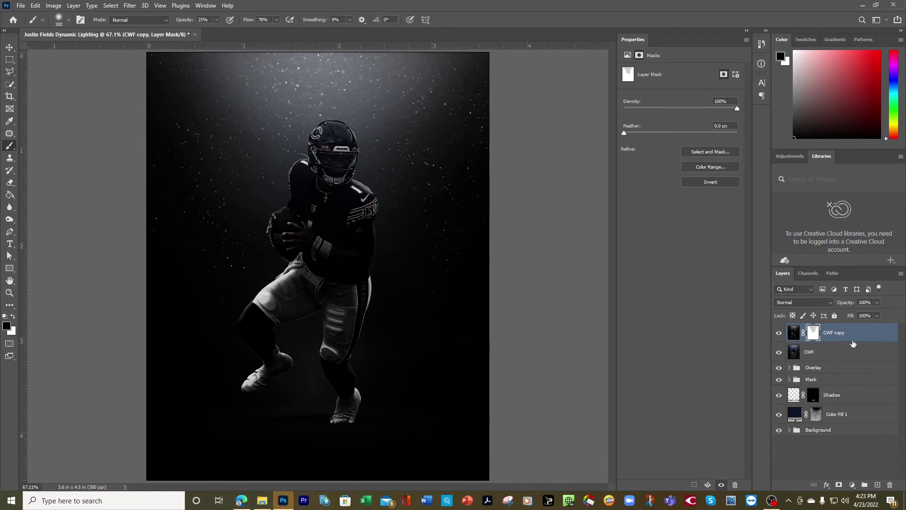
key("ctrl+j")
key("shift+alt+o")
key("alt+bracketleft")
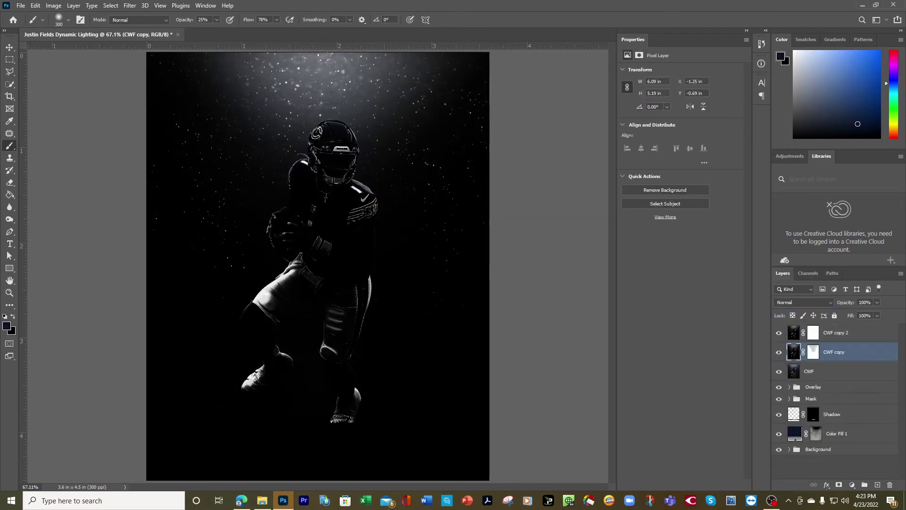
key("ctrl+backslash")
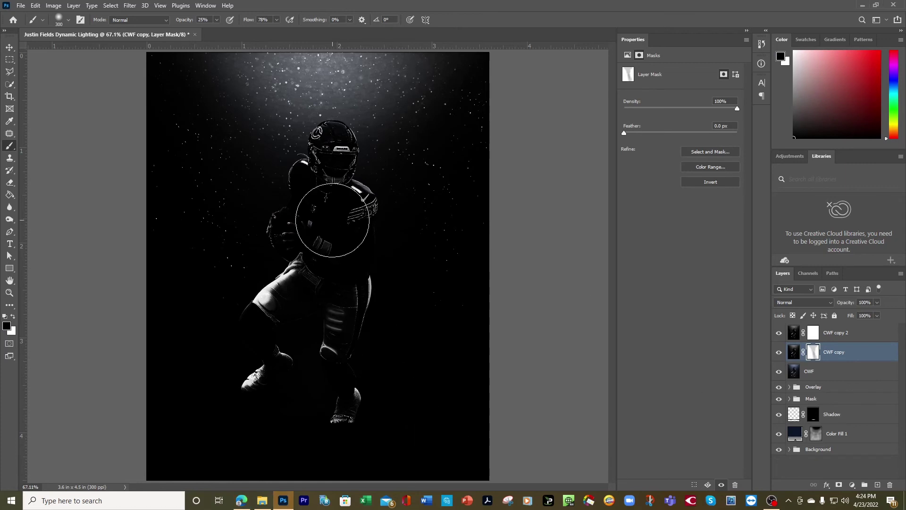
Rename the two black-and-white layers B/W and B/W Overlay.
double_click(835, 352)
type("B")
double_click(841, 332)
type("B/W")
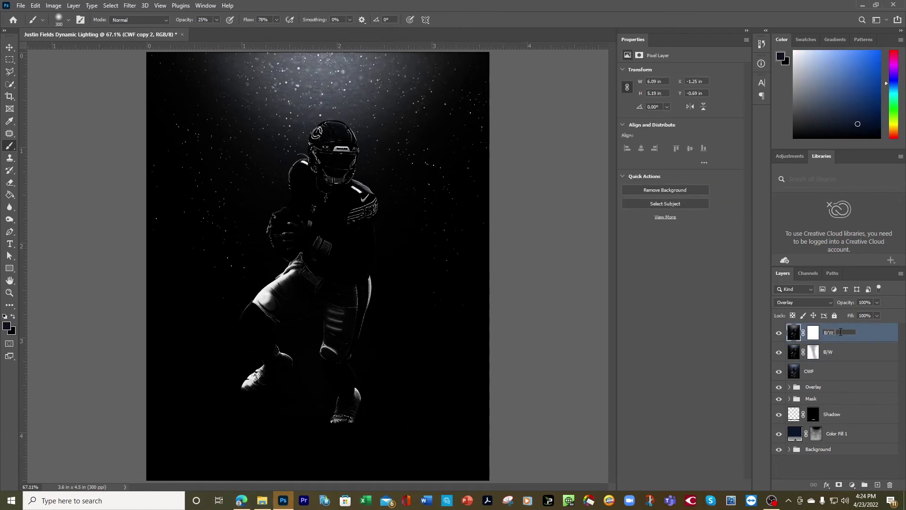
left_click(241, 500)
Black out the B/W Overlay mask, revealing it only on the football and shoes.
left_click(813, 332)
key("ctrl+i")
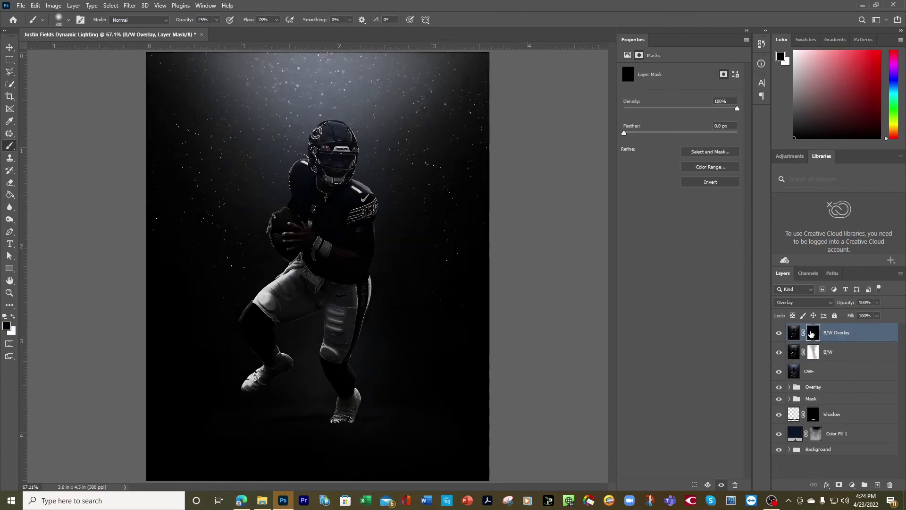
left_click(262, 386)
left_click_drag(361, 420, 242, 411)
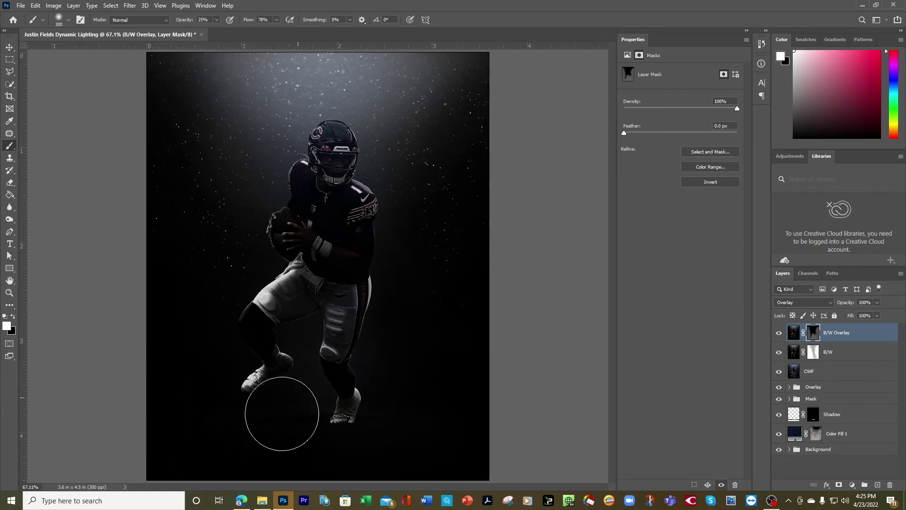
Group both B/W layers as BW and prepare a 500 brush on the group mask.
key("ctrl+g")
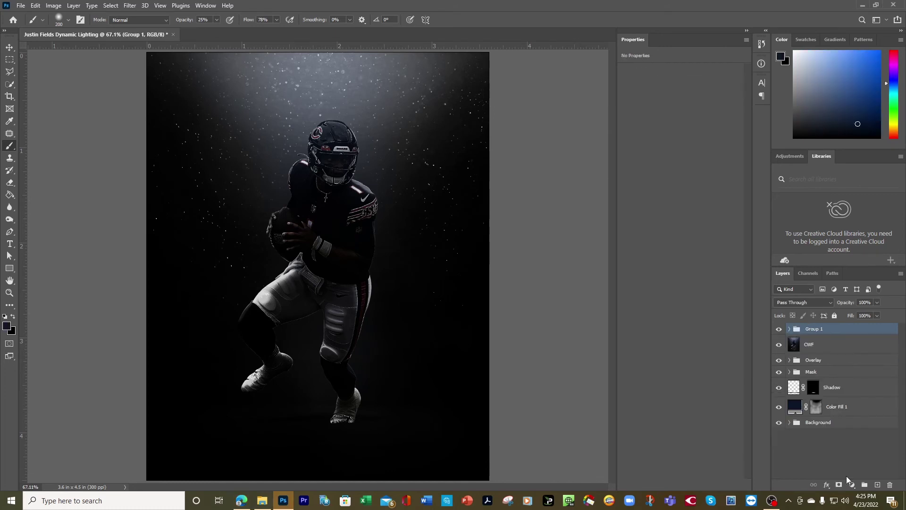
double_click(829, 333)
type("BW")
left_click(814, 333)
key("bracketright")
key("bracketright")
key("bracketright")
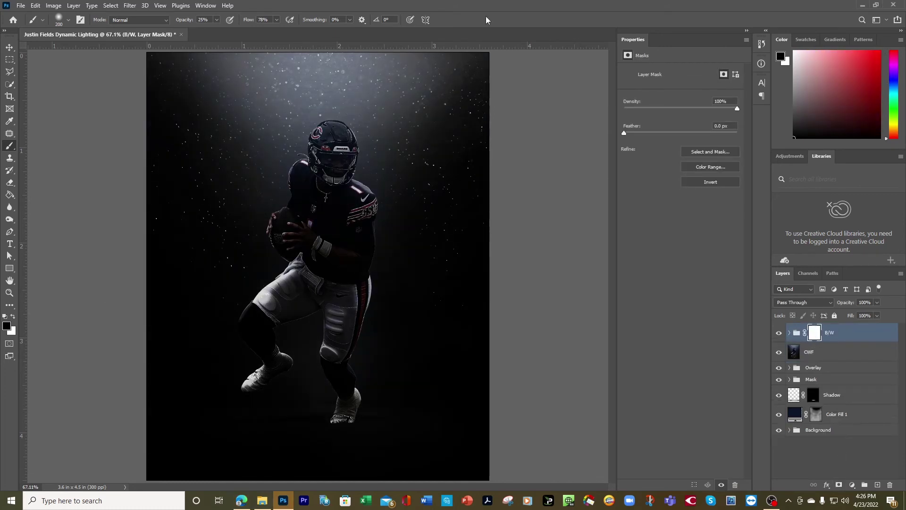
key("ctrl+minus")
Paint colour back through the B/W mask, then add a Curves layer with point 67→245.
left_click_drag(308, 351, 259, 117)
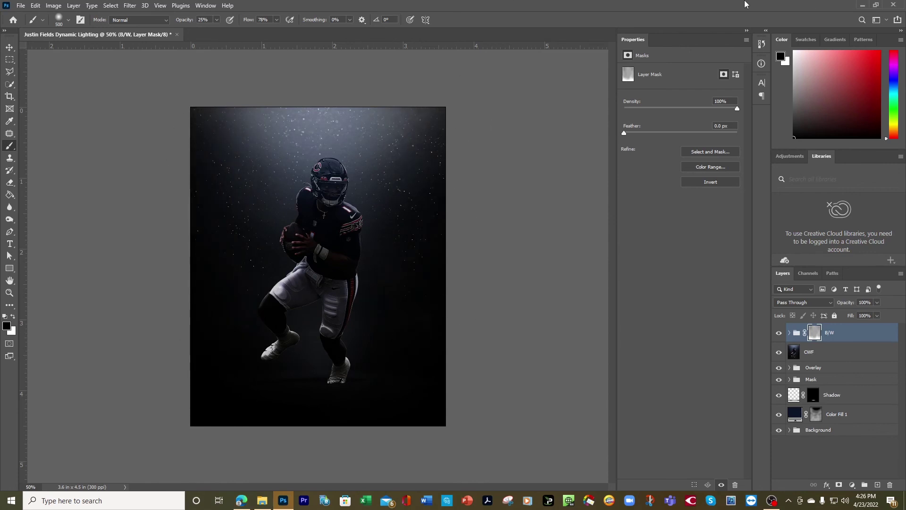
key("alt+Tab")
left_click(852, 485)
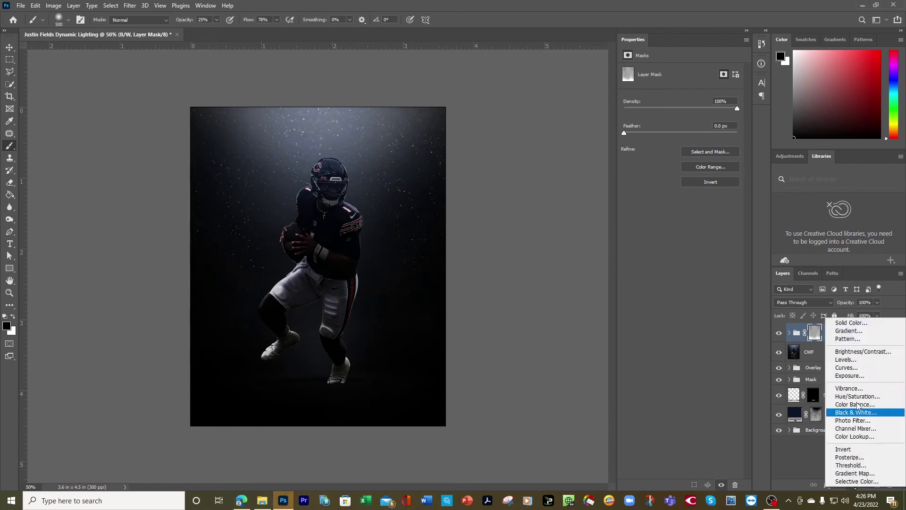
left_click(802, 350)
left_click_drag(667, 163, 668, 111)
double_click(718, 200)
key("ctrl+2")
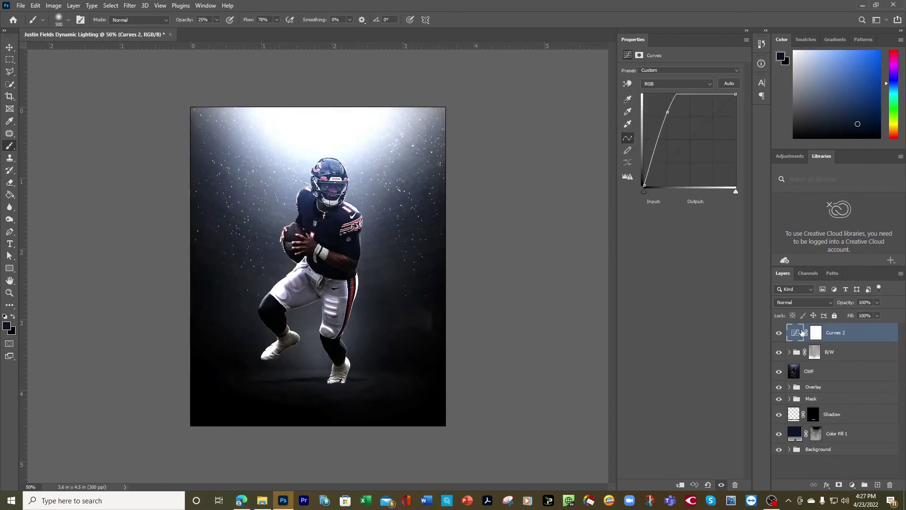
type("67")
key("Tab")
type("245")
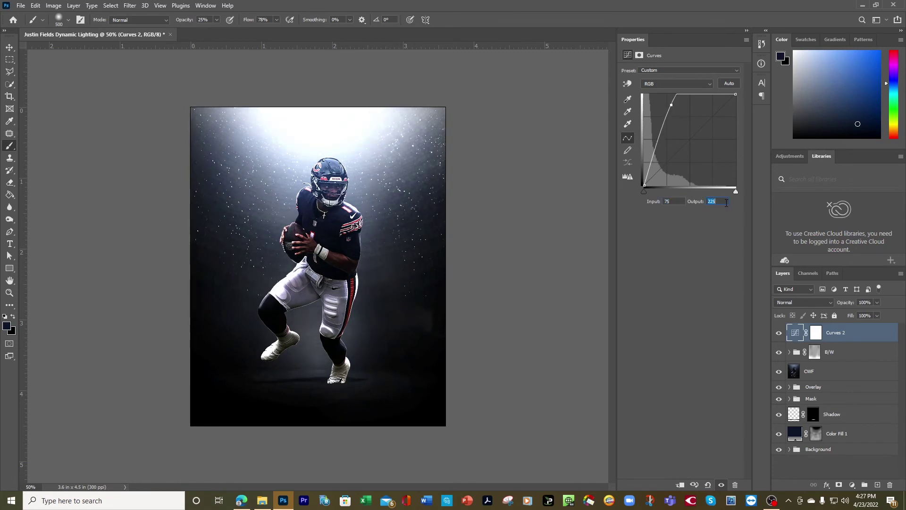
key("Tab")
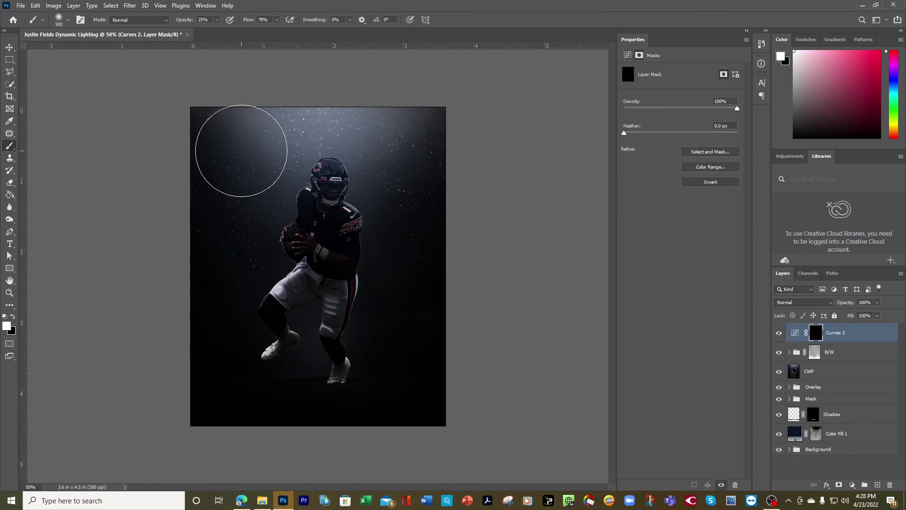
Invert the Curves mask and paint the brightening into the top, discarding a trial Photo Filter.
key("shift+1")
key("shift+3")
left_click_drag(273, 142, 373, 137)
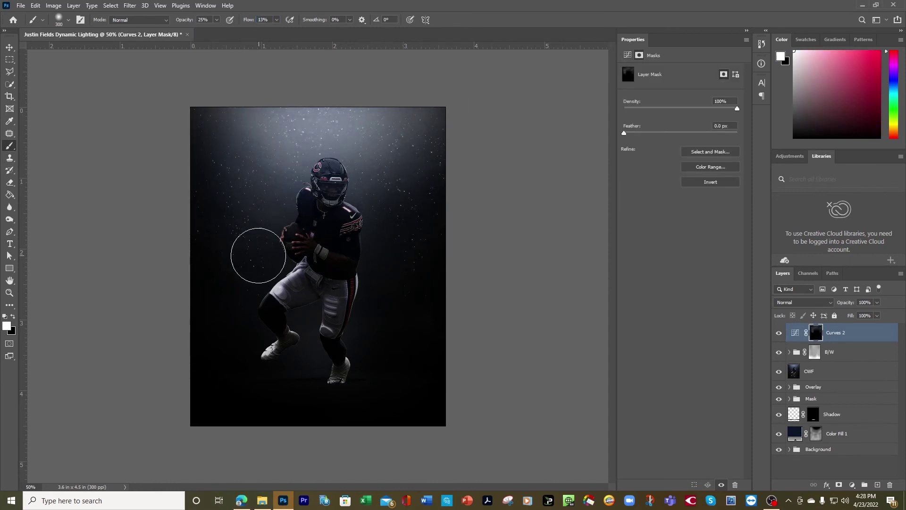
left_click(852, 485)
left_click(845, 420)
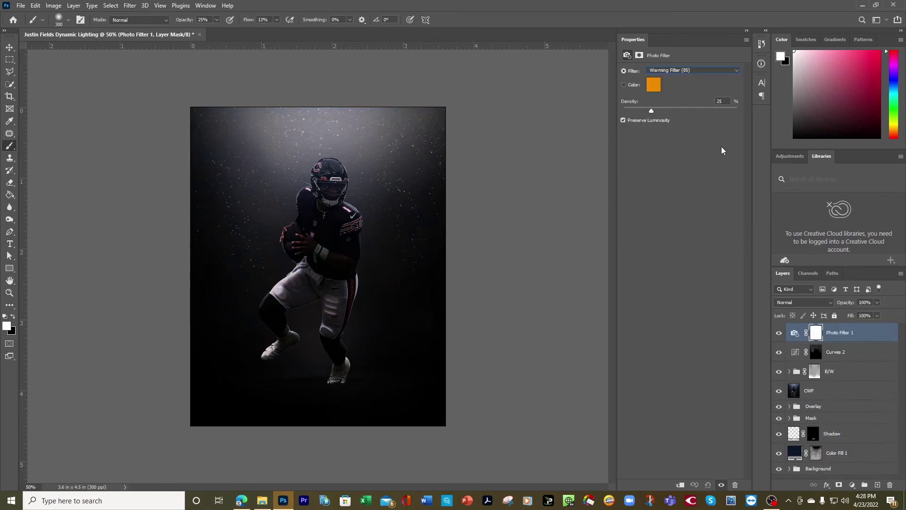
left_click(890, 484)
key("Return")
Add a Crisp_Winter.look Color Lookup at 75% with an inverted mask, then a Levels layer.
left_click(852, 485)
left_click(855, 437)
left_click(699, 72)
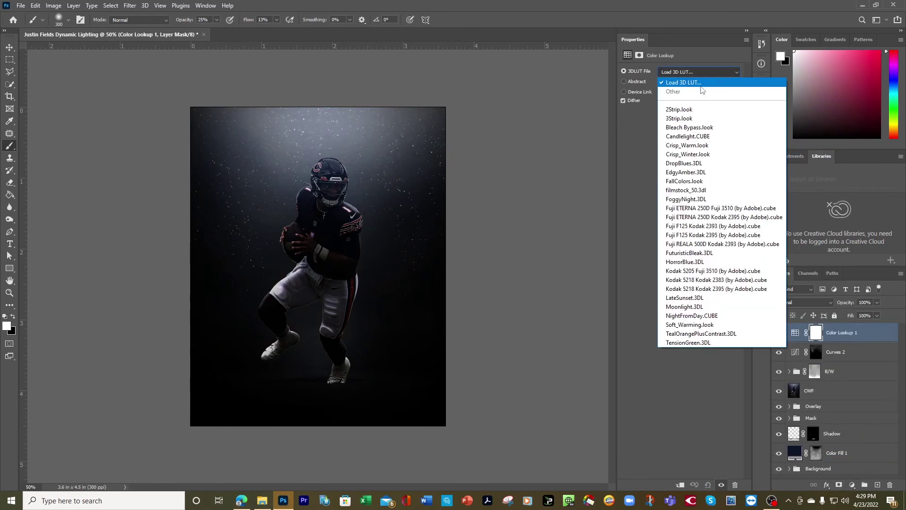
left_click(679, 127)
left_click_drag(849, 305, 838, 305)
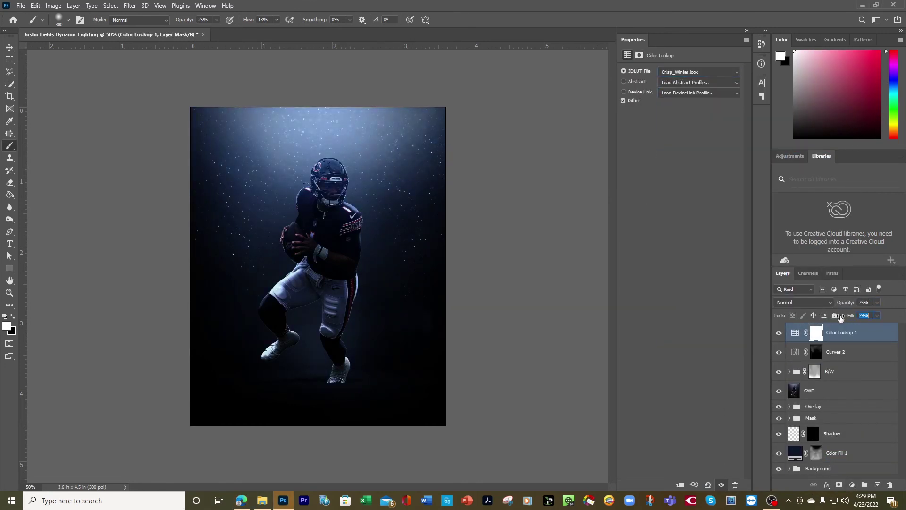
key("ctrl+i")
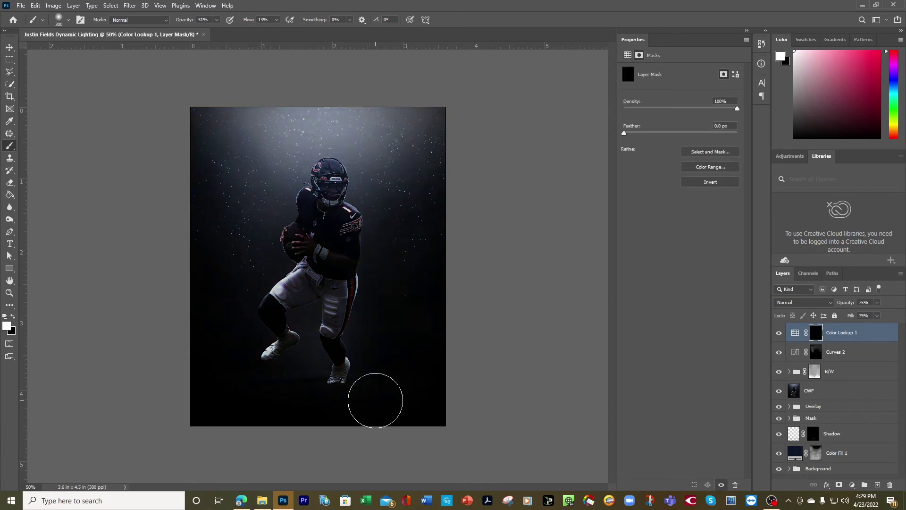
key("5")
key("1")
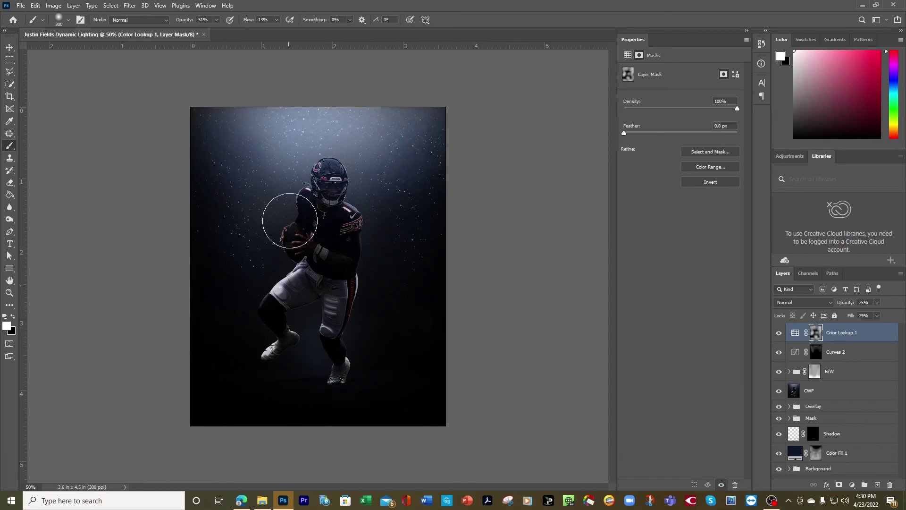
key("alt+Tab")
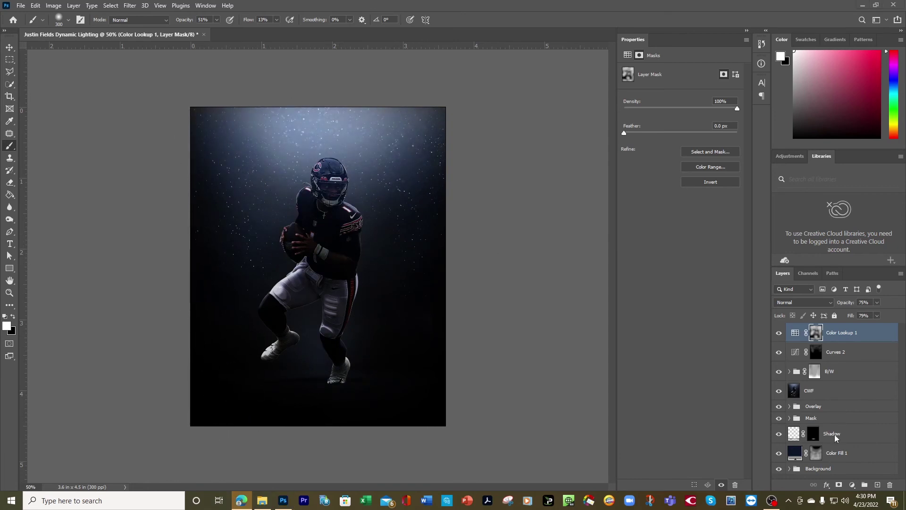
key("ctrl+l")
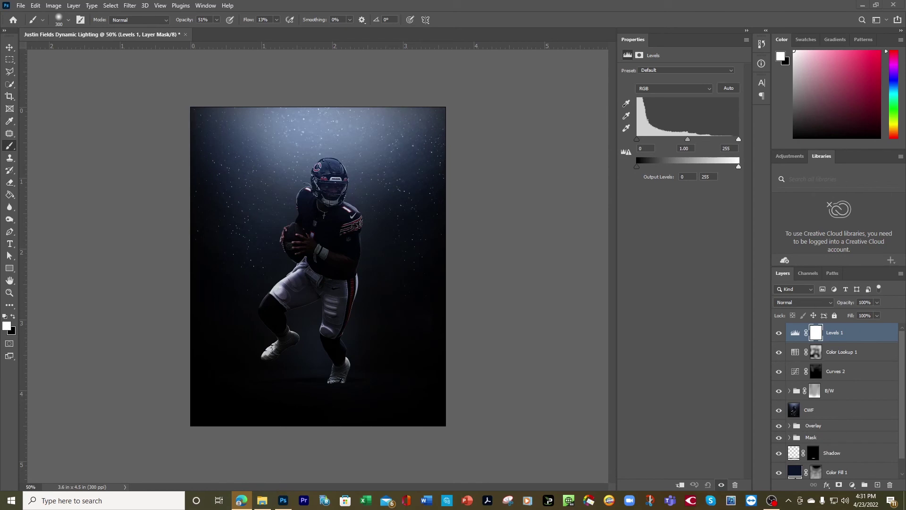
Set the Levels white input to 86, invert its mask, and paint it into the top-left.
double_click(730, 148)
type("86")
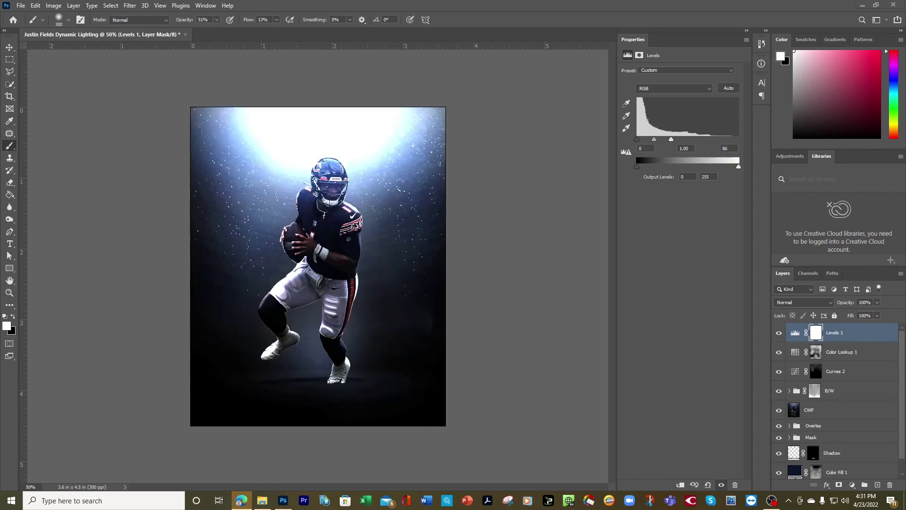
key("ctrl+i")
key("bracketright")
key("bracketright")
key("bracketright")
key("bracketright")
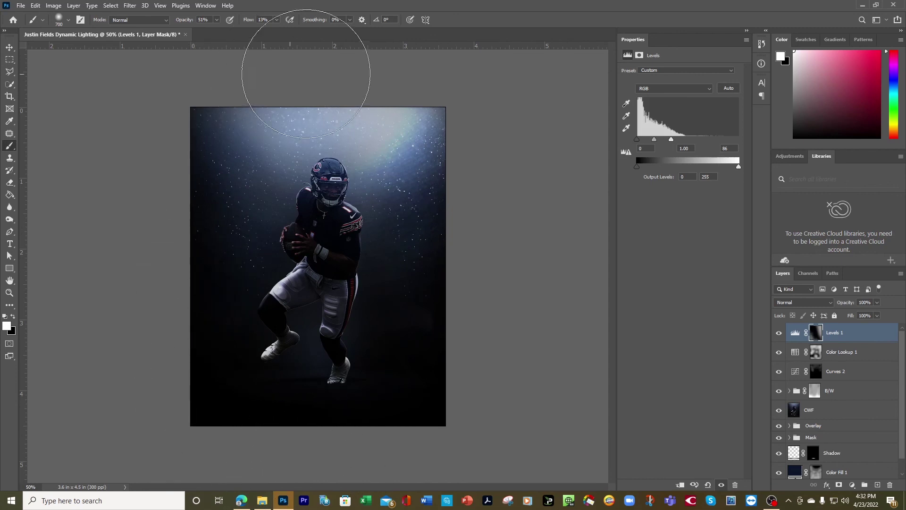
left_click(208, 118)
Try a white solid colour fill, then undo it back to a new empty layer.
left_click(853, 485)
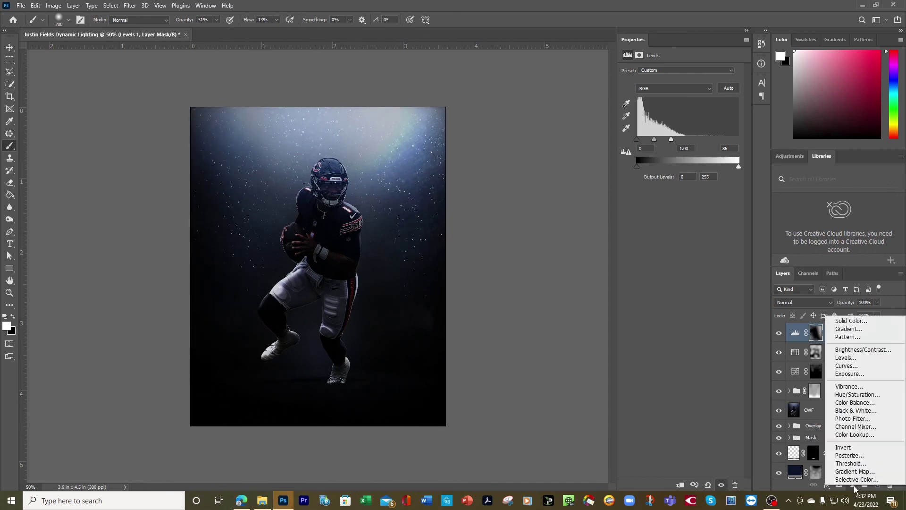
left_click(849, 320)
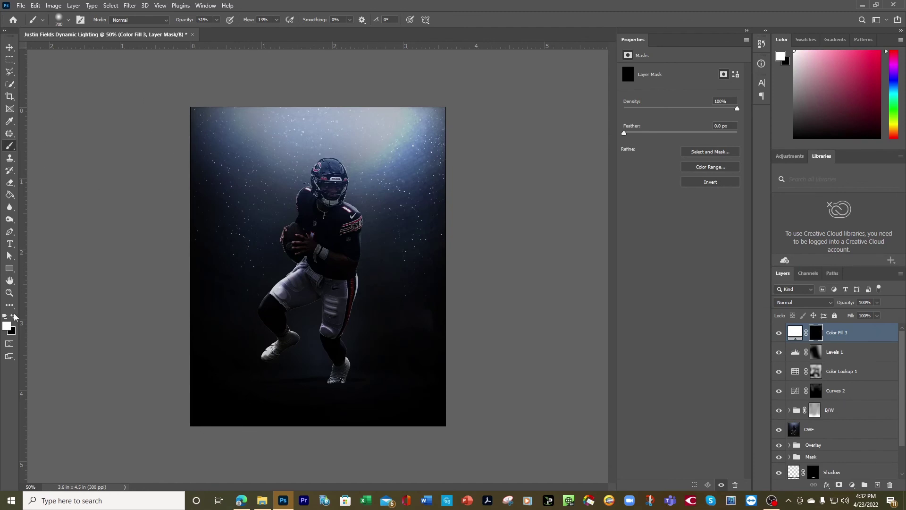
left_click(816, 334)
key("ctrl+z")
key("ctrl+z")
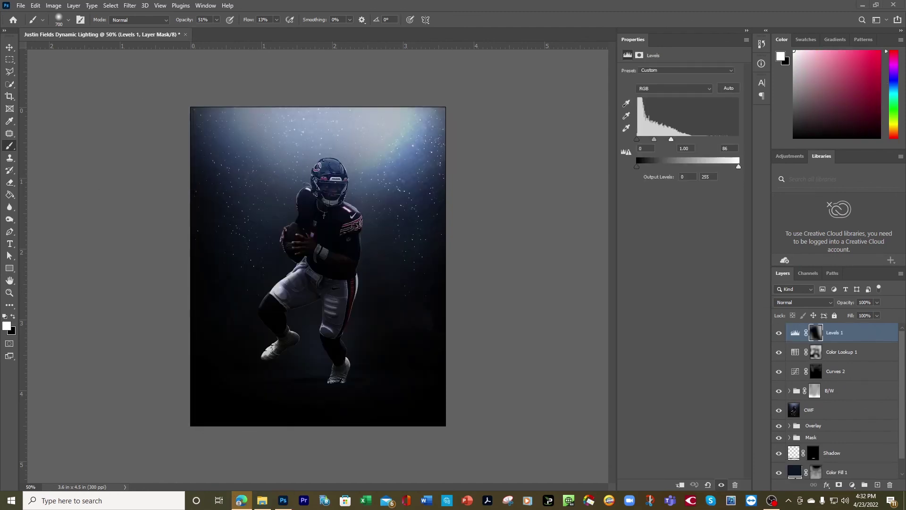
key("ctrl+z")
Paint a large soft white glow across the top and down the right edge, then dim it.
key("d")
key("x")
key("0")
key("shift+0")
key("bracketright")
key("bracketright")
mouse_move(579, 109)
left_mouse_down()
mouse_move(172, 50)
mouse_move(220, 60)
left_mouse_up()
left_click_drag(520, 277, 517, 401)
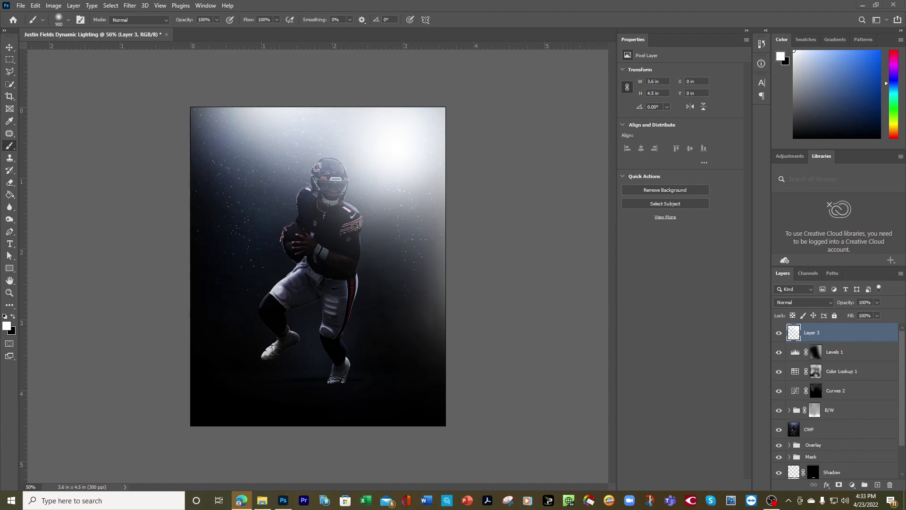
mouse_move(845, 302)
left_mouse_down()
mouse_move(831, 304)
mouse_move(839, 316)
left_mouse_up()
Check the particles mask in the Overlay group, then group all layers into Design.
left_click(789, 445)
left_click(840, 472)
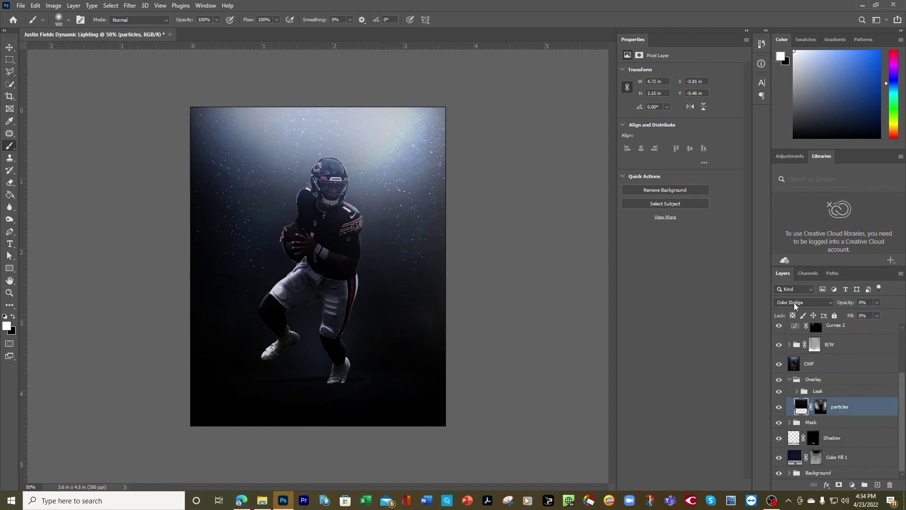
left_click(822, 404)
left_click(790, 379)
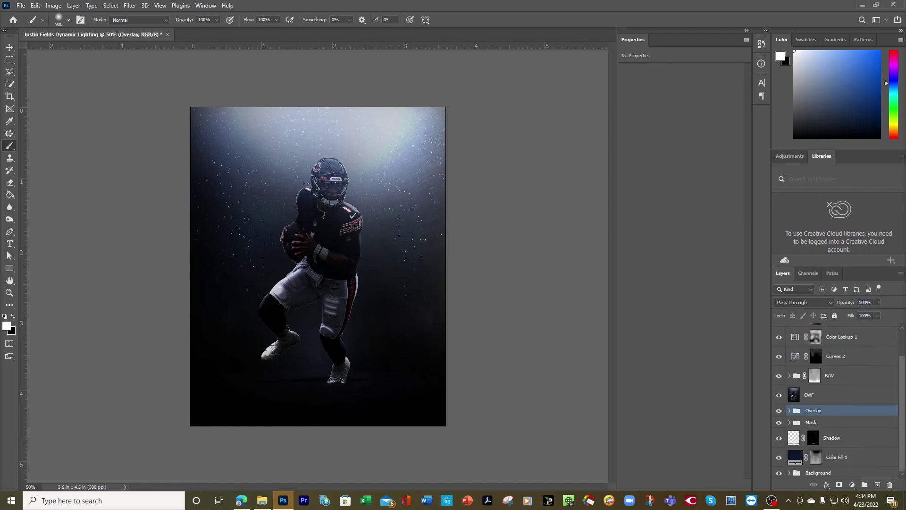
key("ctrl+alt+a")
key("ctrl+g")
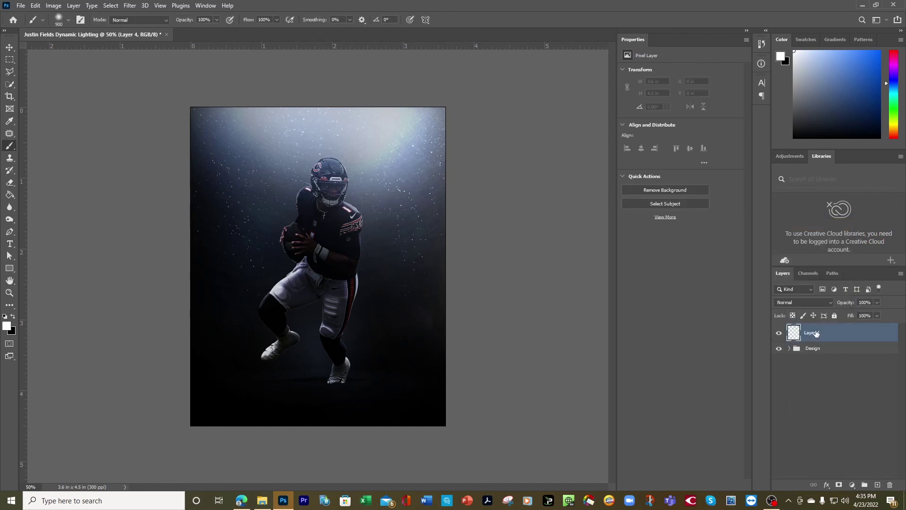
Type the designer's social handle as a text layer in Impact at 11 pt.
key("t")
left_click(391, 405)
type("@BR")
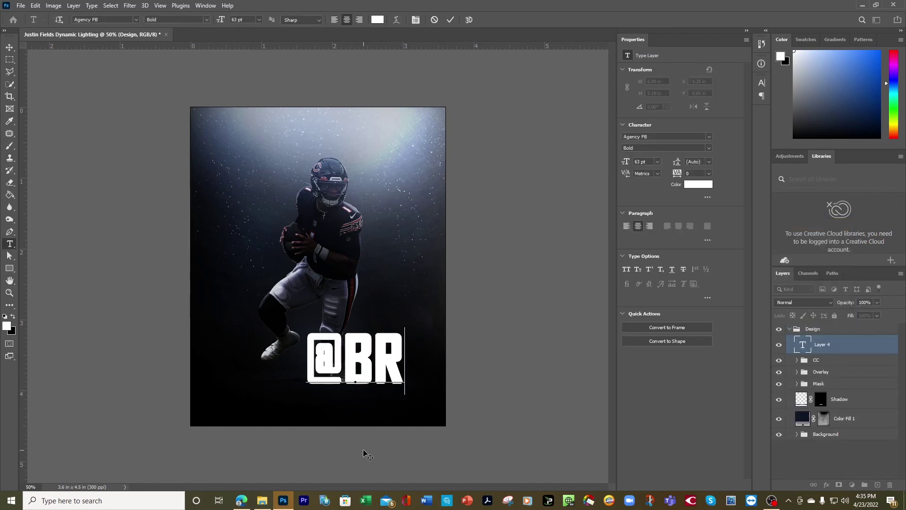
type("AEKDESI")
key("ctrl+a")
left_click(136, 19)
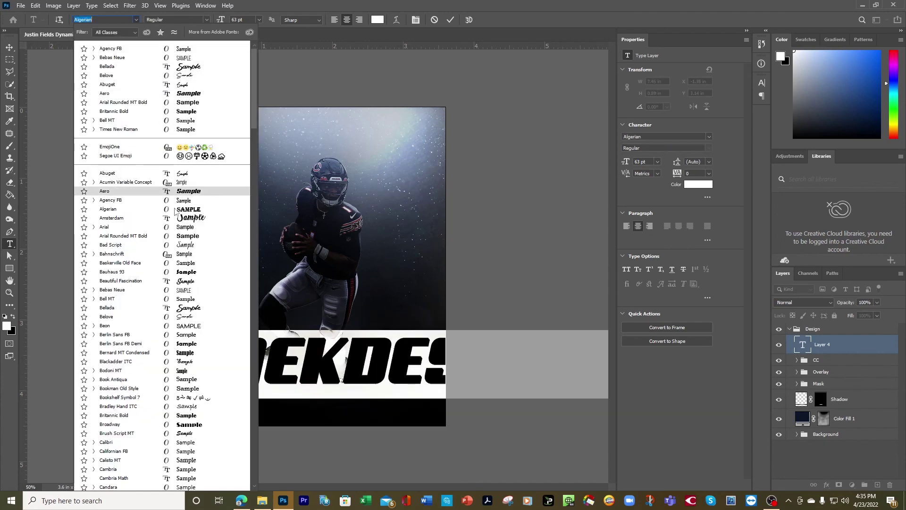
scroll(197, 412, "down", 6)
scroll(197, 411, "down", 5)
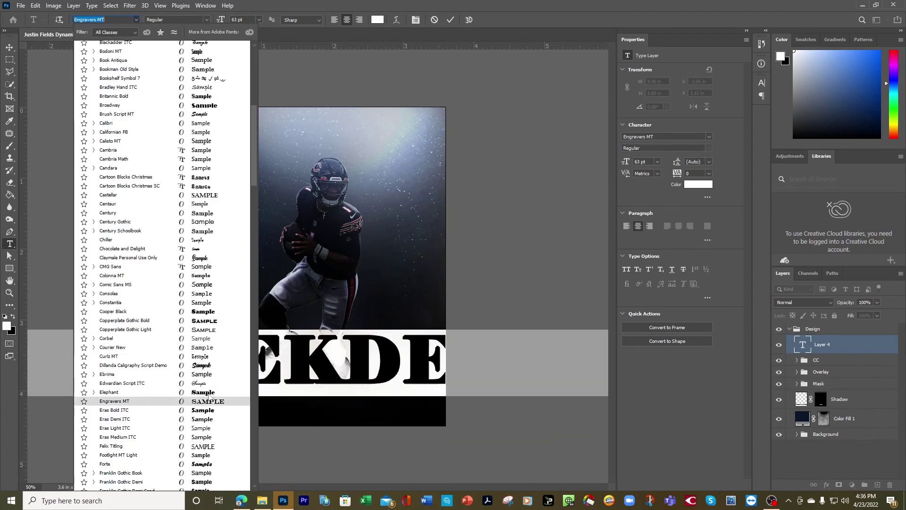
scroll(197, 412, "down", 5)
scroll(197, 377, "down", 5)
left_click(180, 114)
left_click_drag(221, 19, 196, 19)
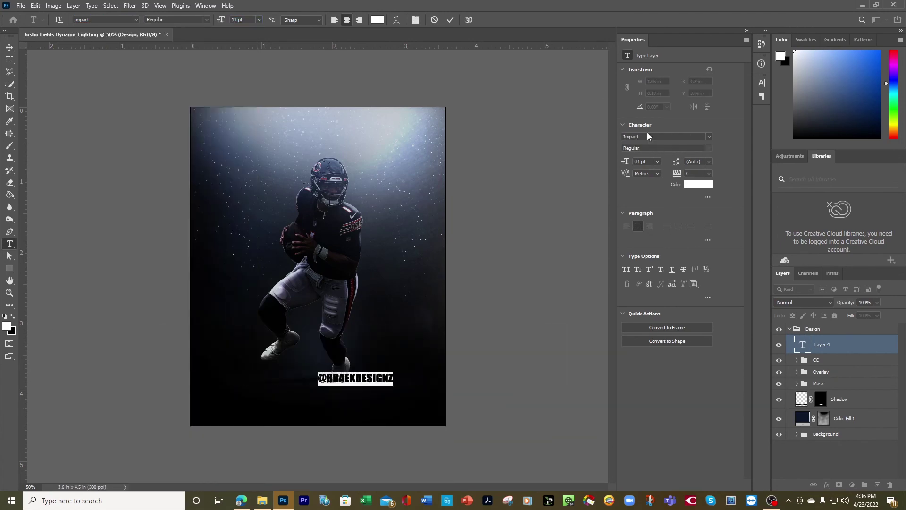
left_click(658, 161)
Move the watermark to the bottom-right corner and lower its layer opacity.
key("ctrl+Return")
key("v")
mouse_move(372, 381)
left_mouse_down()
mouse_move(265, 421)
mouse_move(423, 421)
left_mouse_up()
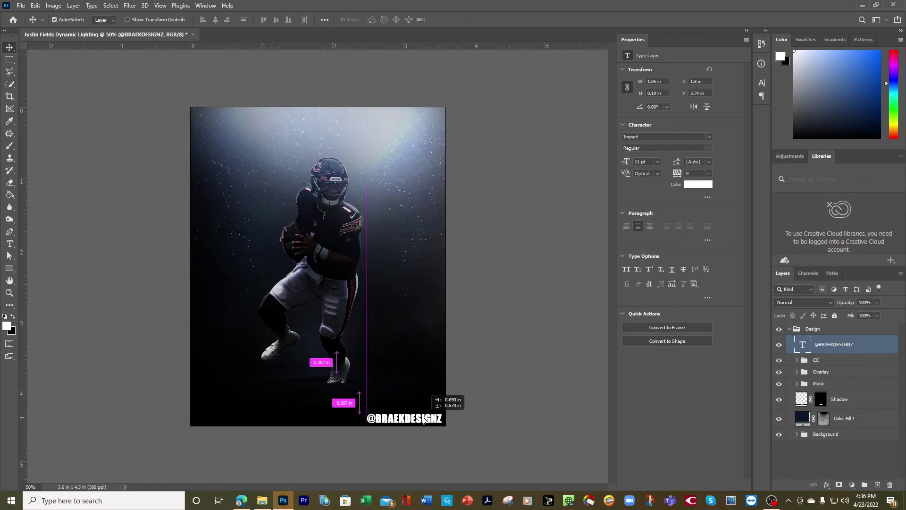
left_click(802, 302)
left_click(845, 302)
left_click_drag(845, 303, 843, 302)
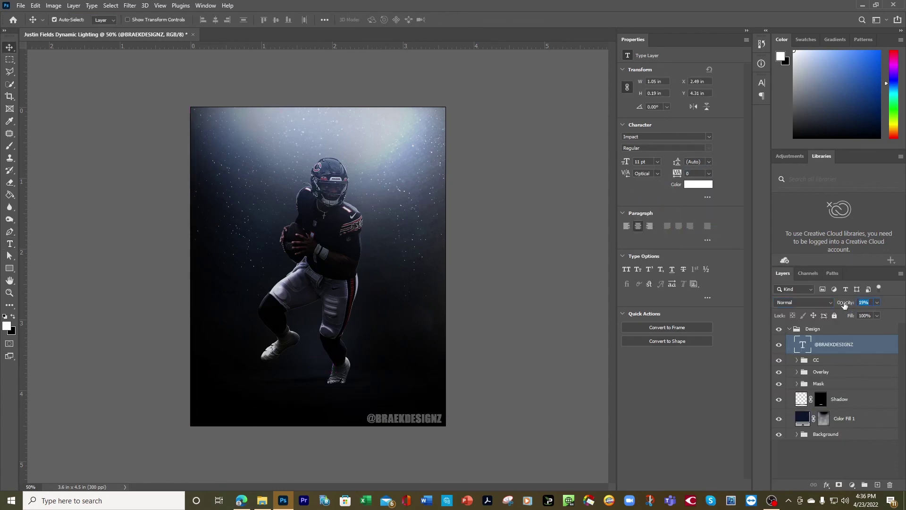